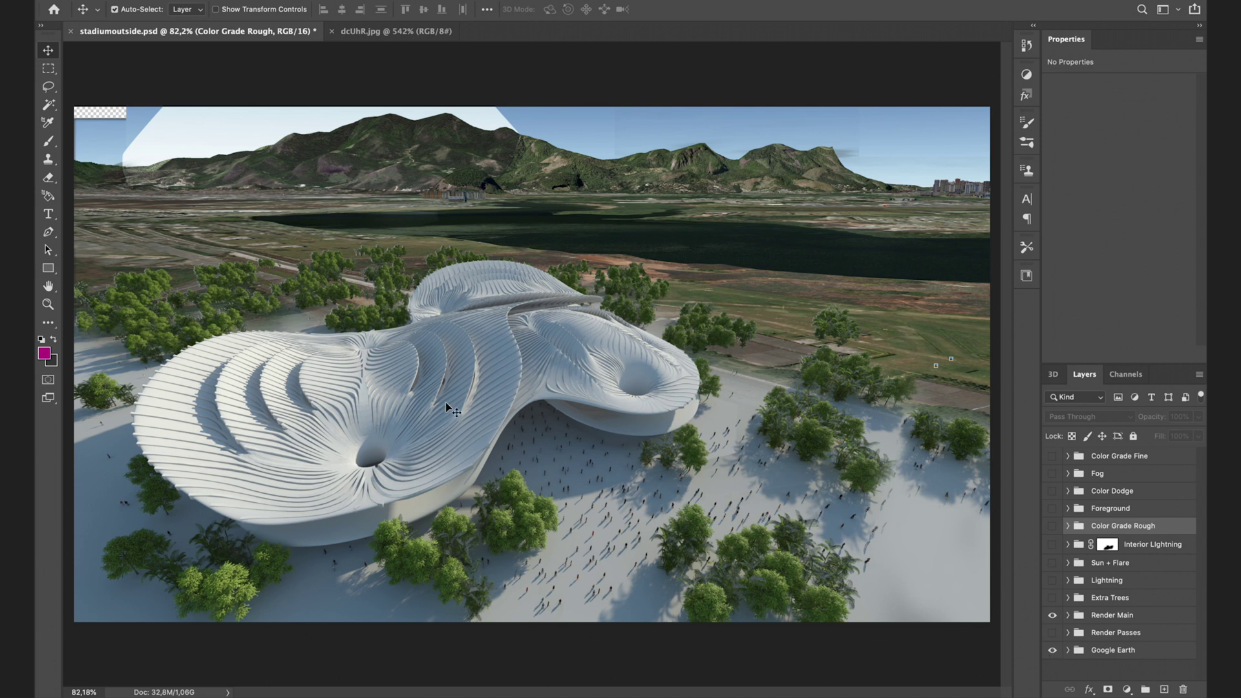
Make the Extra Trees layer group visible above the Render Main group
click(1052, 616)
click(1053, 598)
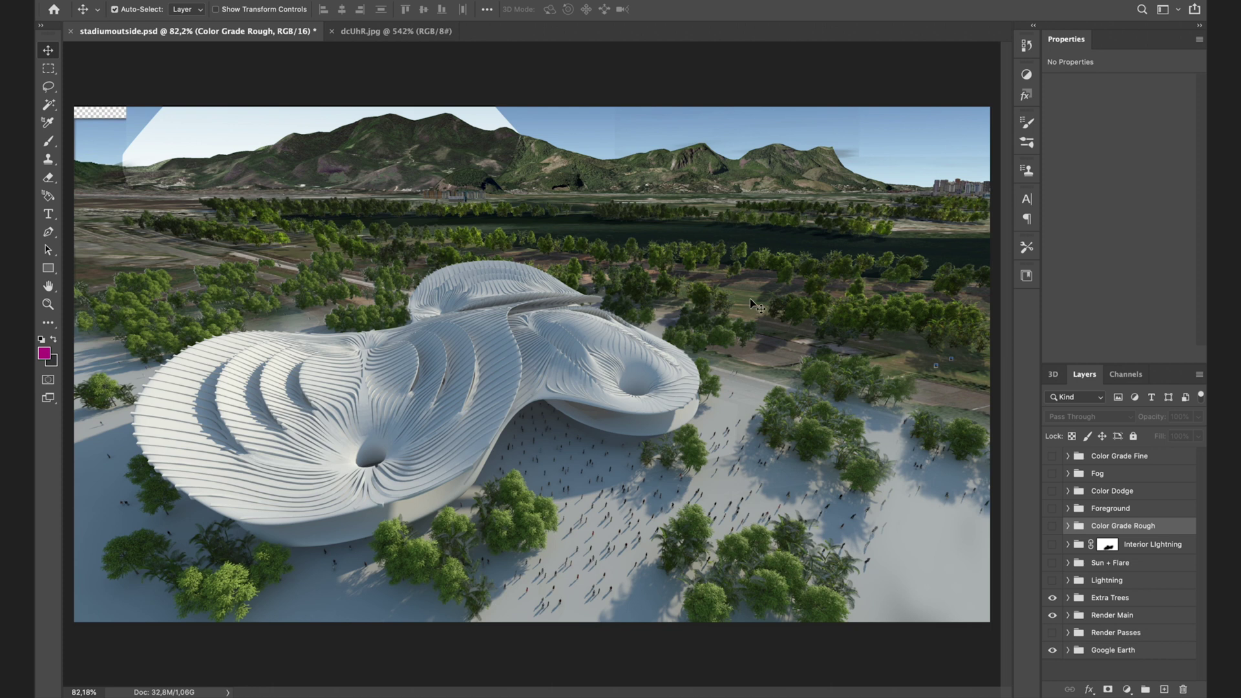
click(1053, 598)
Expand the Lightning group and make its Sky layer visible
click(1068, 580)
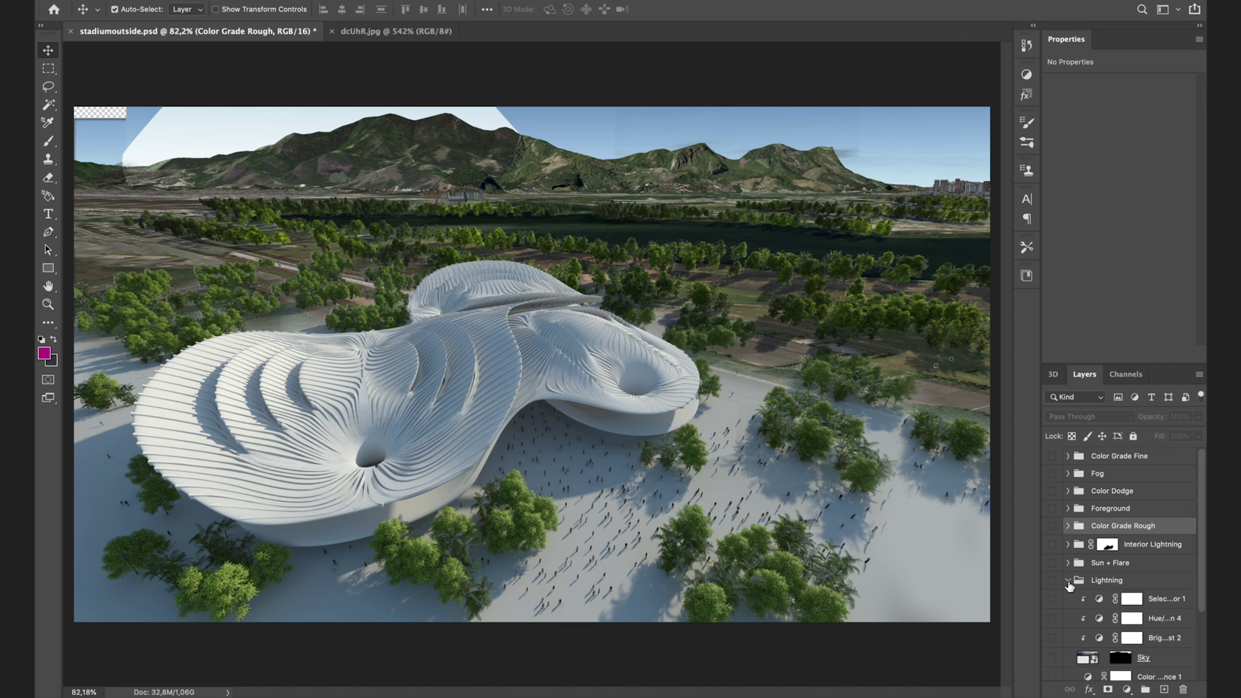
scroll(1110, 485, down, 3)
click(1111, 485)
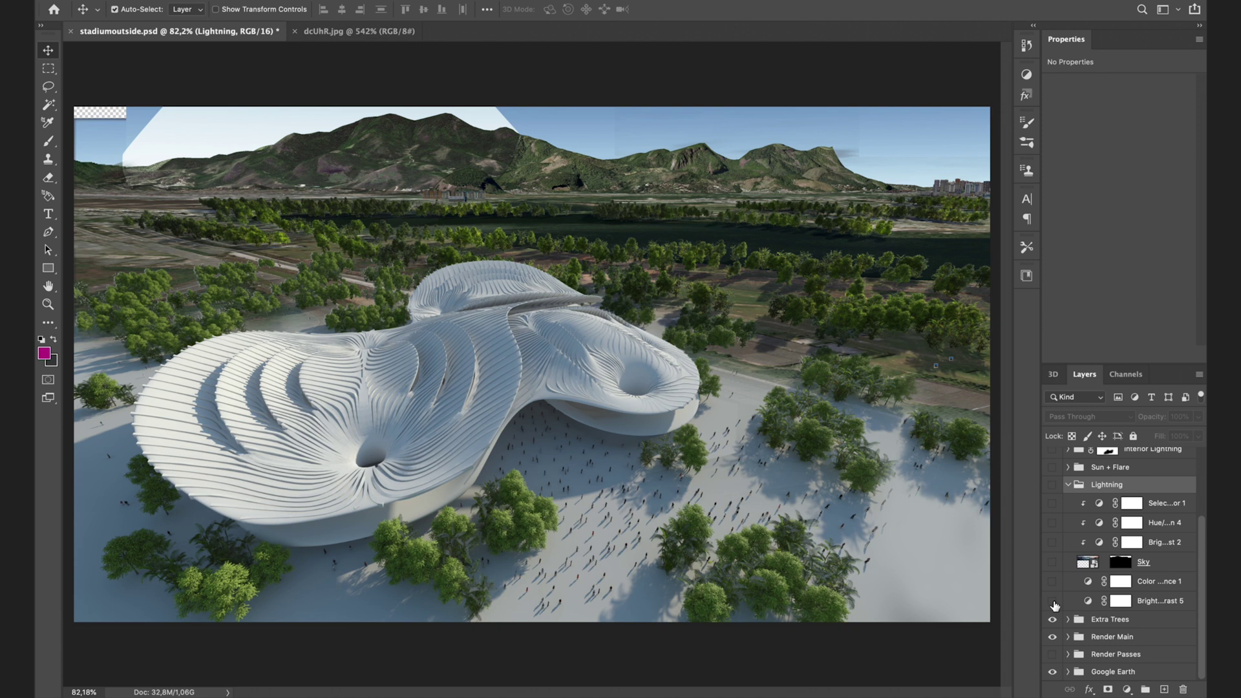
click(1052, 561)
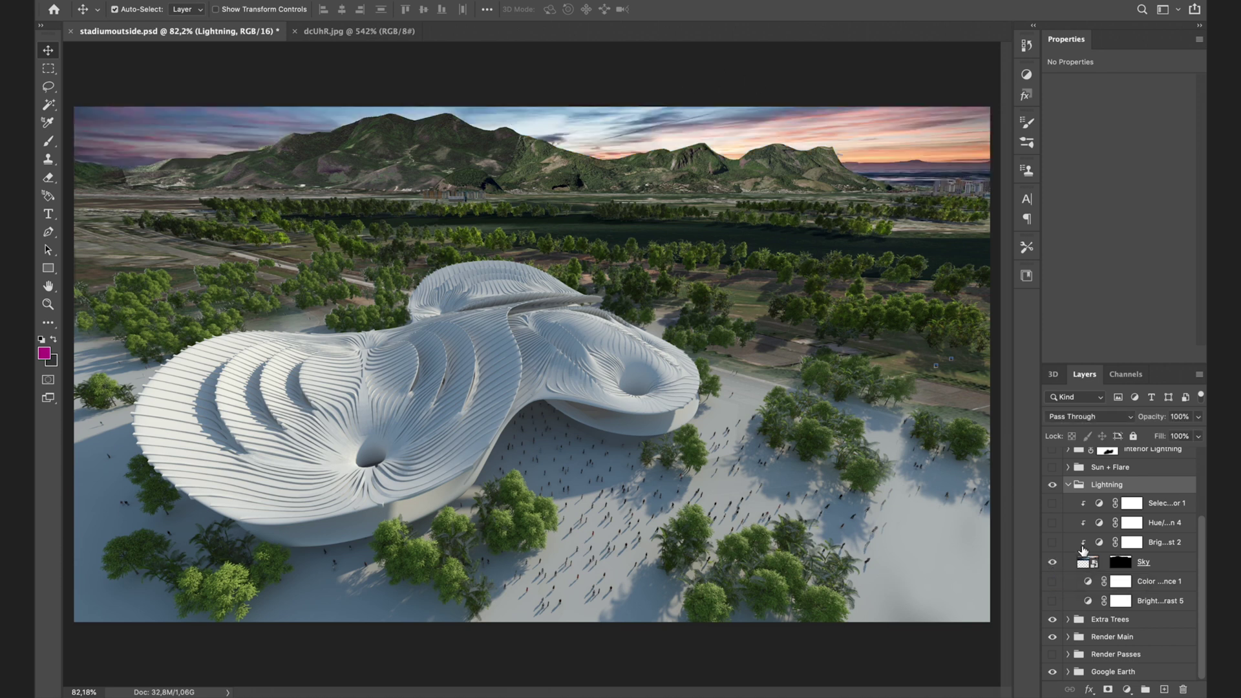
Show the Sky layer's clipped Brightness/Contrast 2, Hue/Saturation 4 and Selective Color 1 adjustments and display their settings
click(1052, 543)
click(1052, 523)
click(1053, 505)
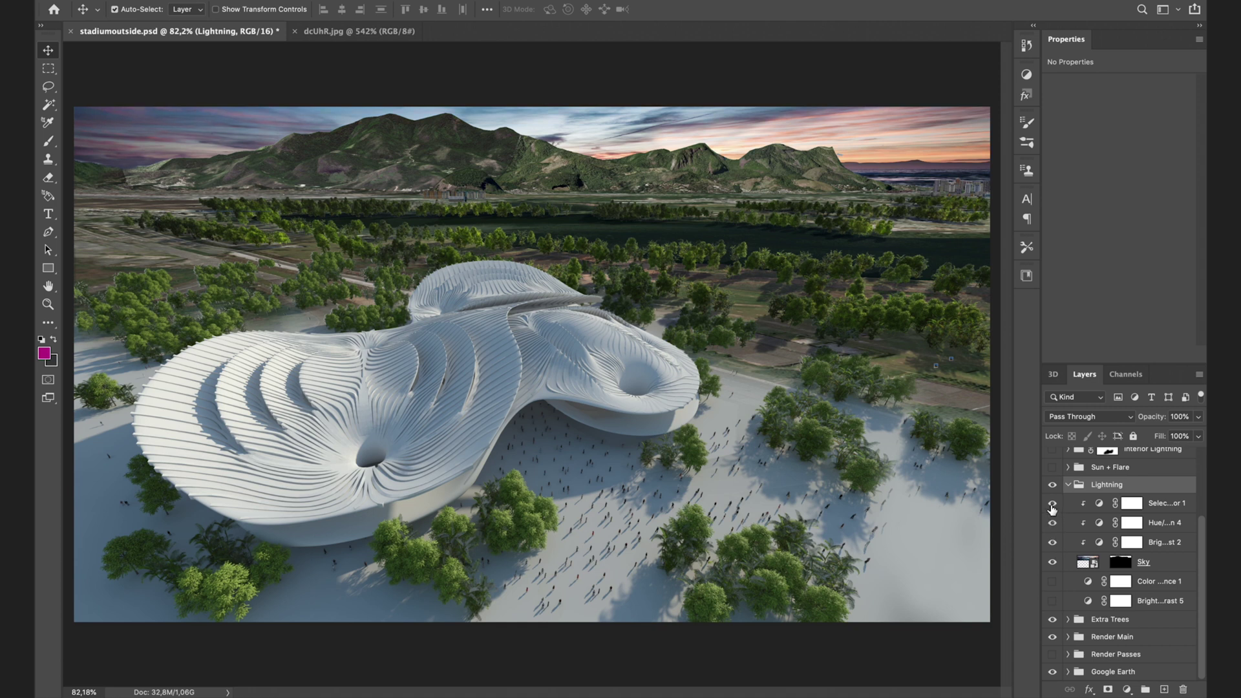
click(1102, 543)
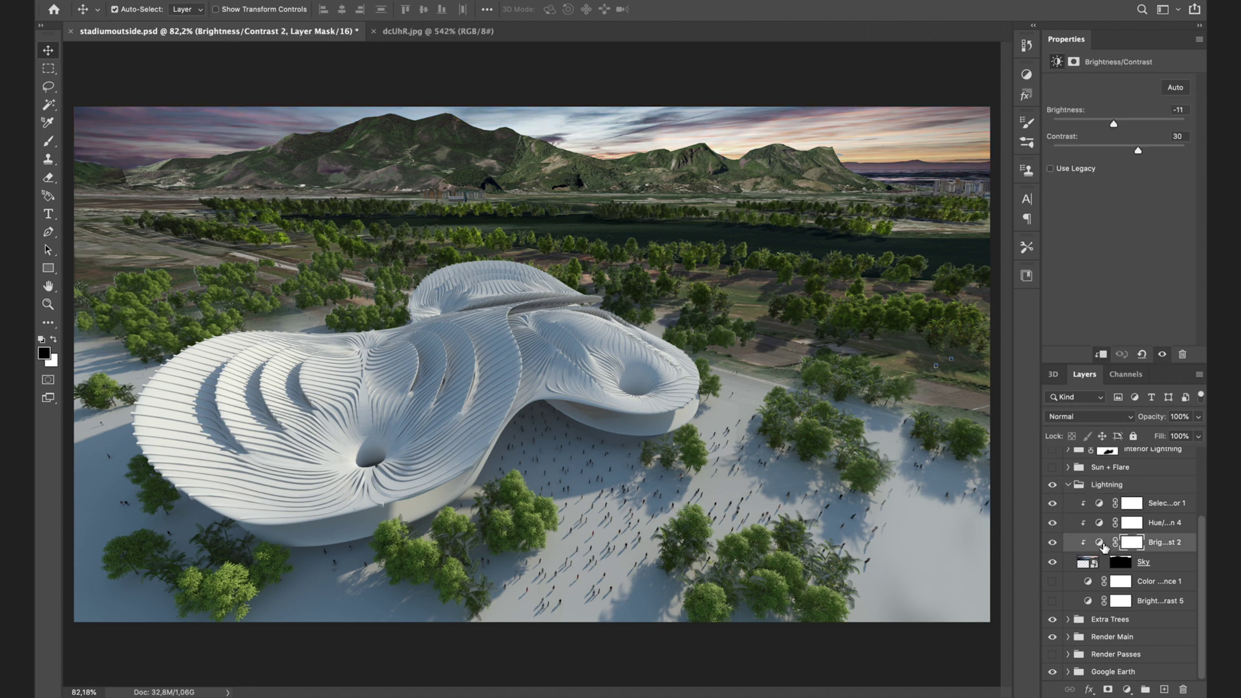
click(1100, 524)
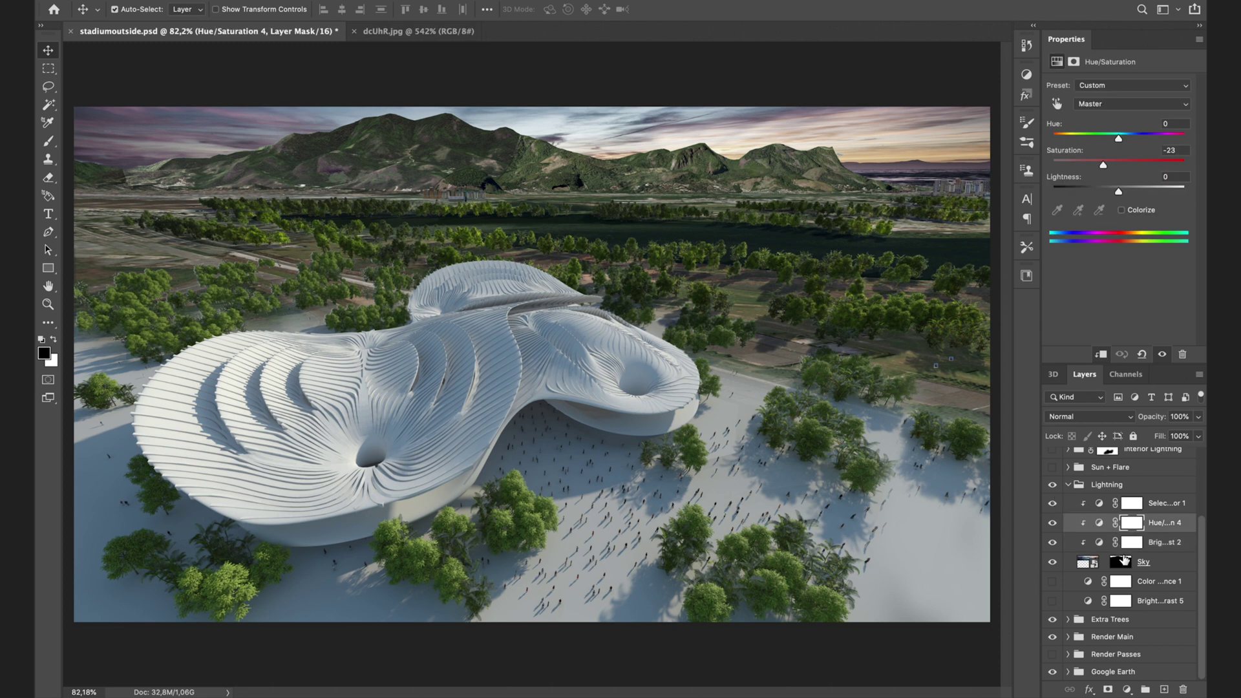
key(alt+bracketright)
Show the Brightness/Contrast 5 and Color Balance 1 adjustments below Sky, and collapse the Lightning group
click(1052, 601)
click(1052, 581)
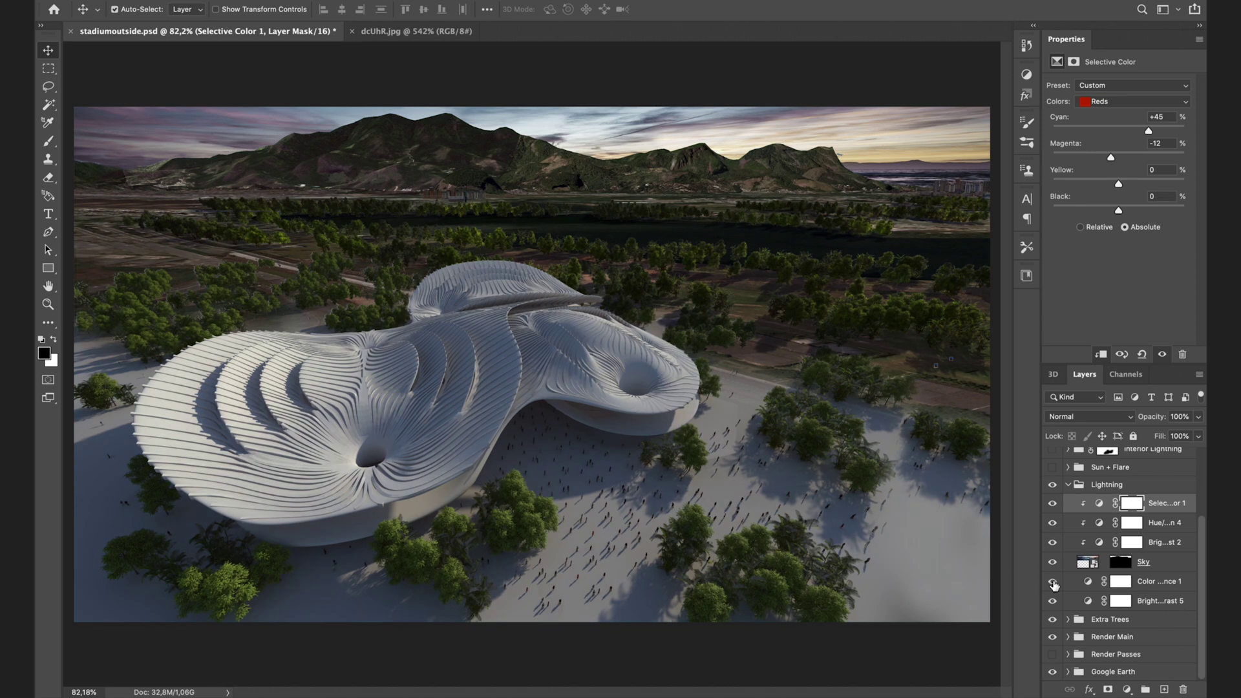
click(1068, 484)
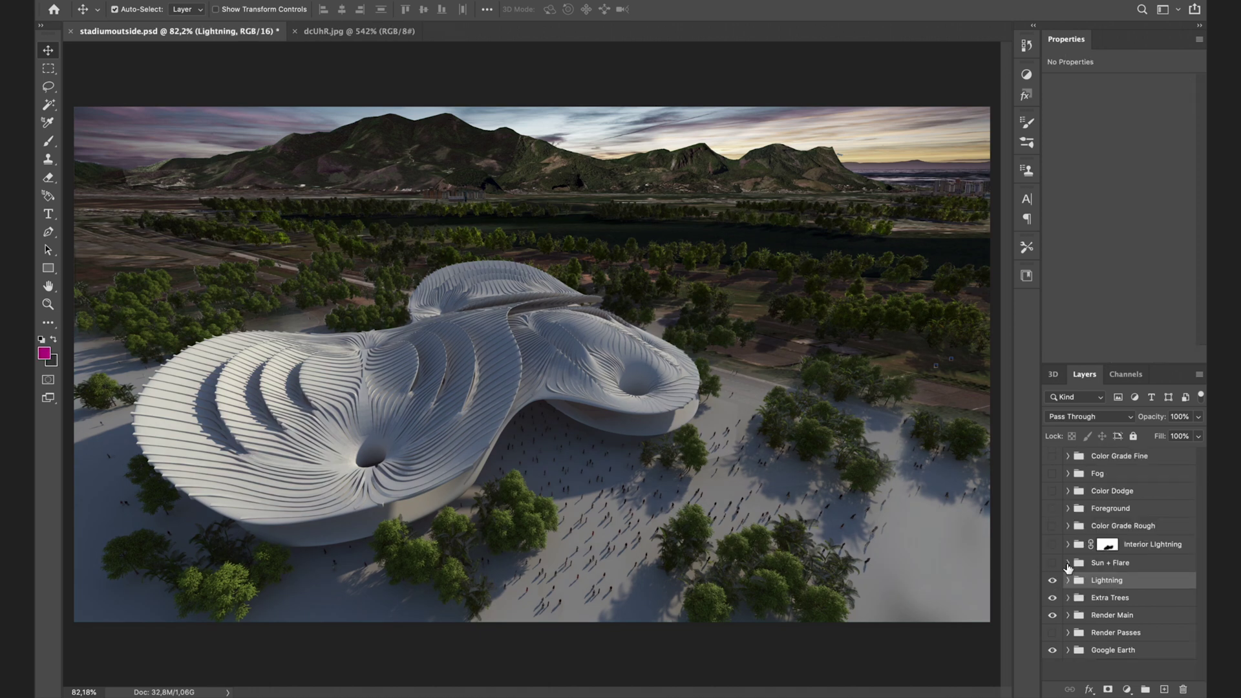
Expand the Sun + Flare group and make both Sun - Screen layers visible
click(1067, 563)
scroll(1077, 549, down, 3)
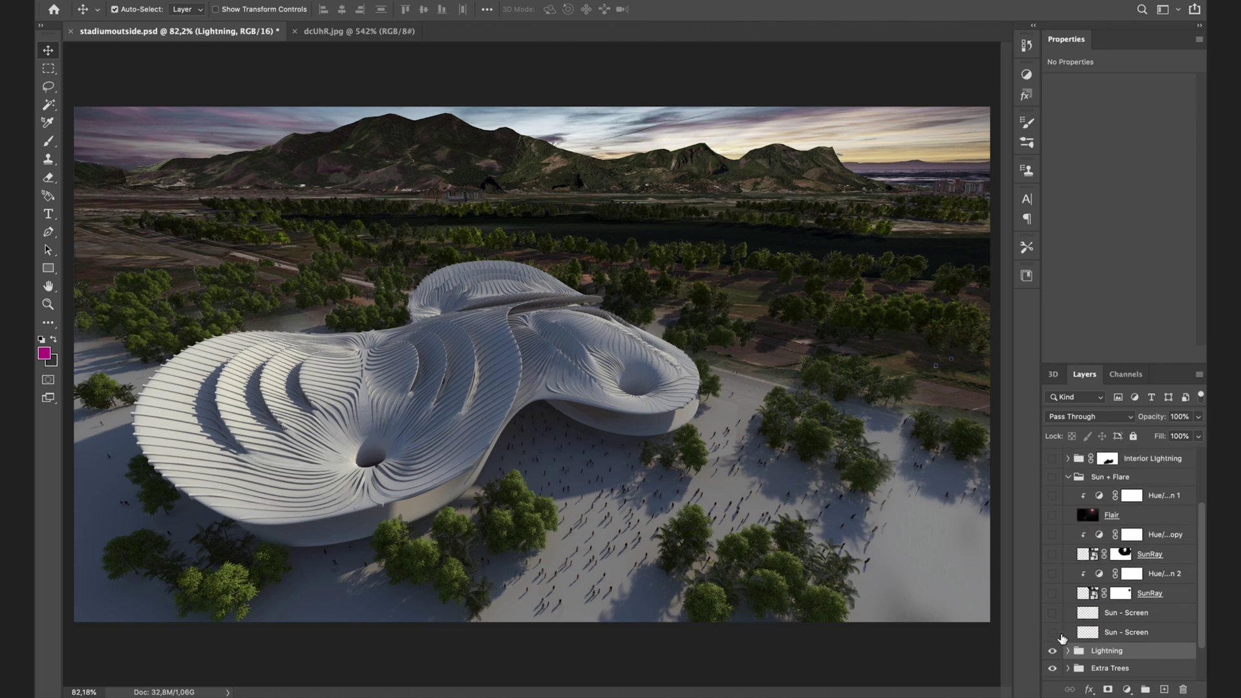
click(1069, 634)
click(1052, 633)
click(1051, 634)
click(1051, 633)
click(1053, 613)
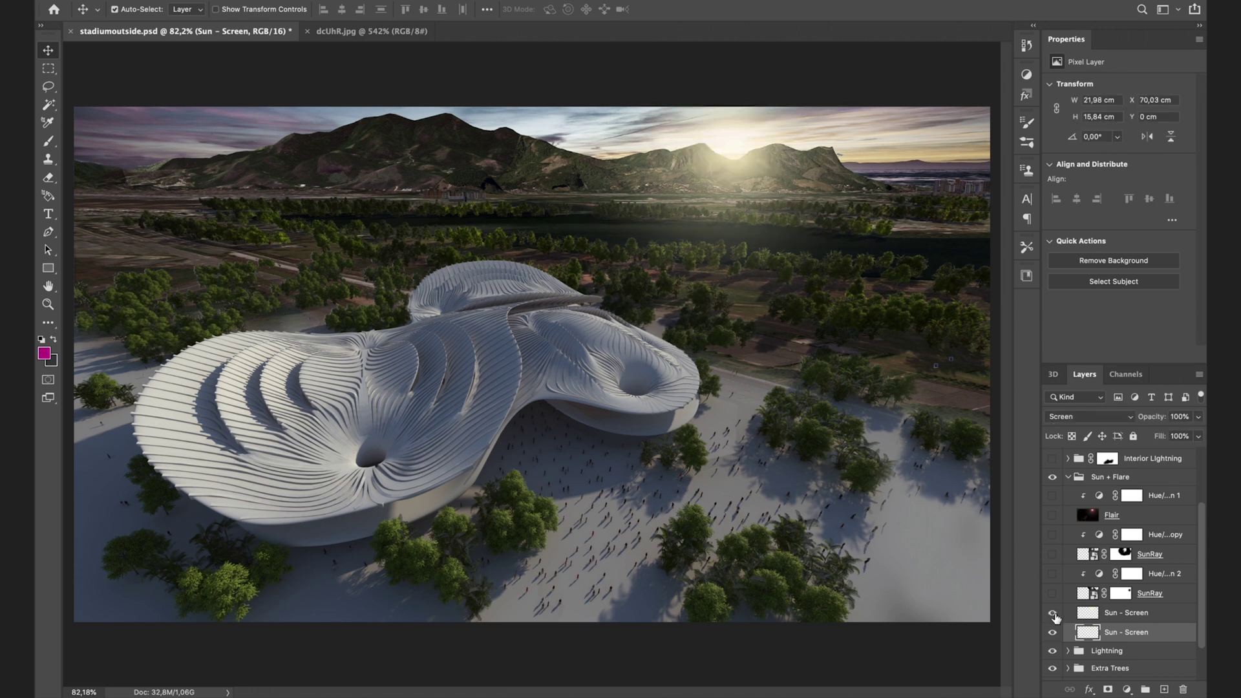
Show the lower SunRay layer, view its source image dcUhR.jpg and close that document
click(1052, 593)
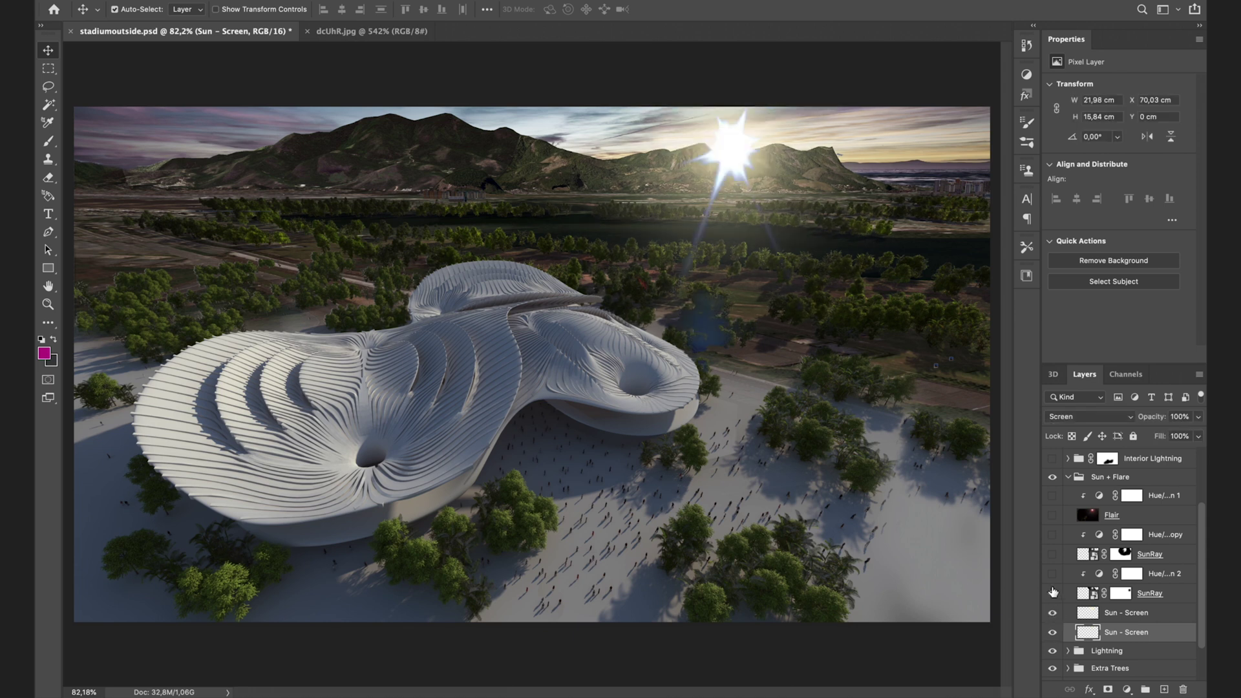
click(1084, 593)
key(ctrl+Tab)
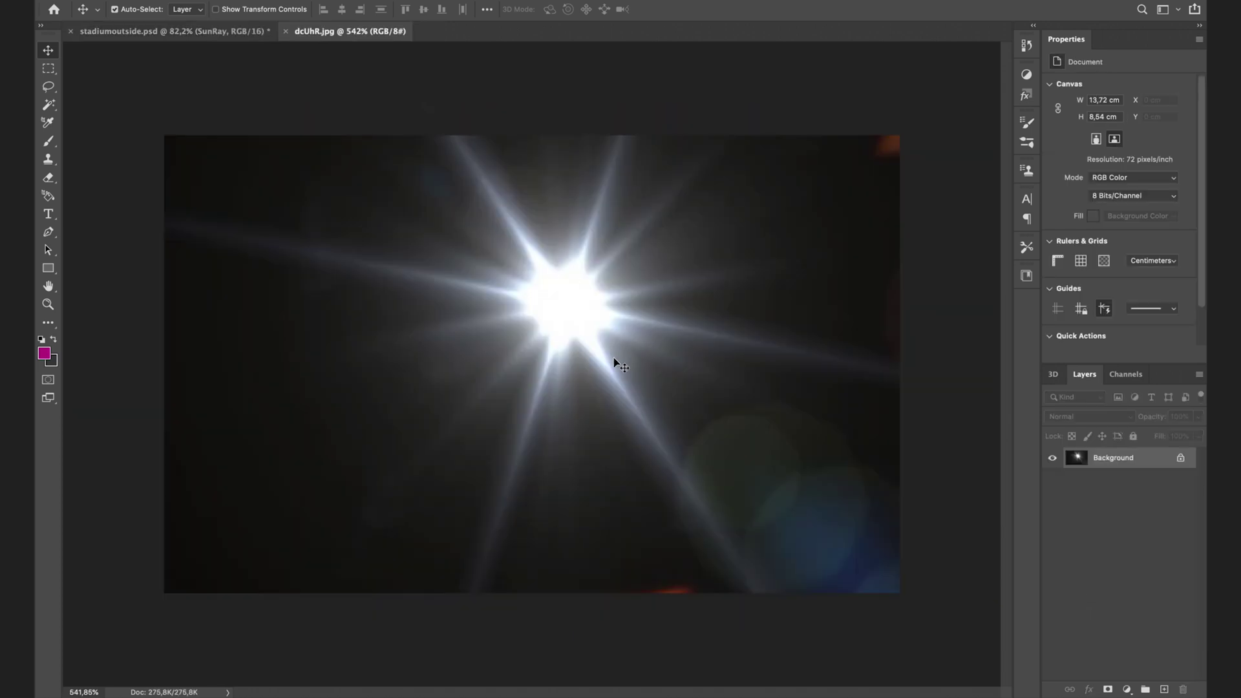
scroll(614, 358, down, 1)
scroll(582, 360, up, 1)
key(ctrl+w)
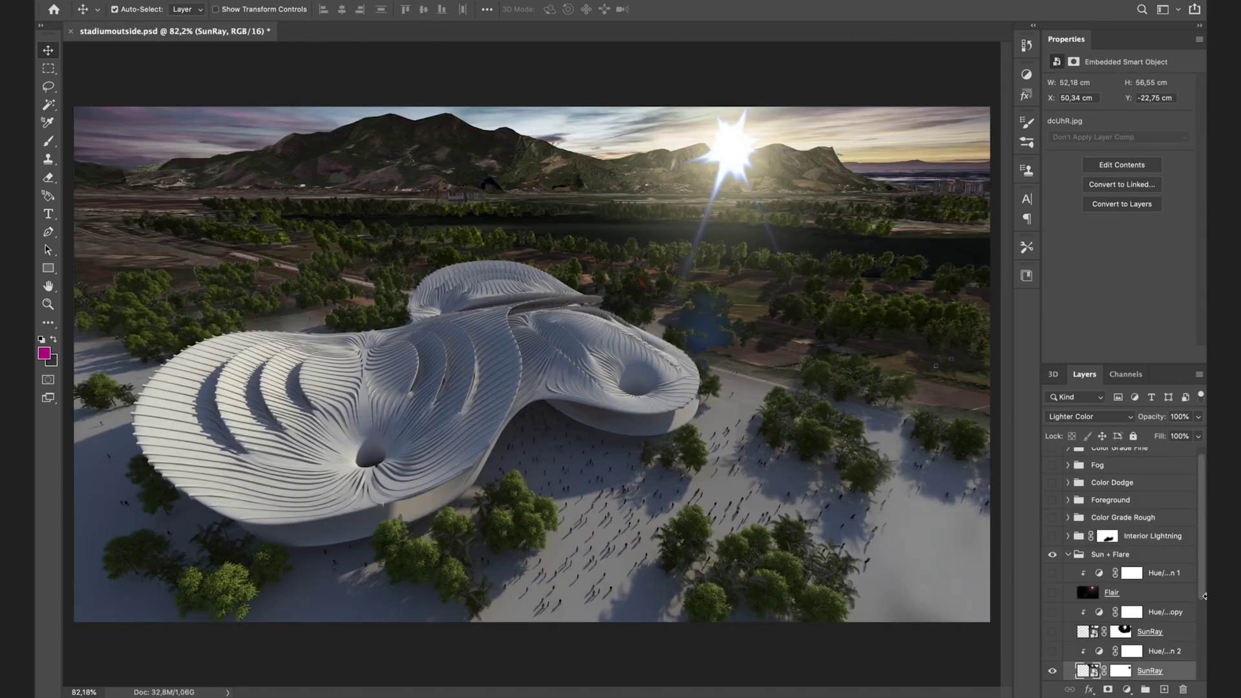
Turn on the Hue/Saturation 2 adjustment clipped to the lower SunRay layer, comparing the image with and without it
click(1052, 651)
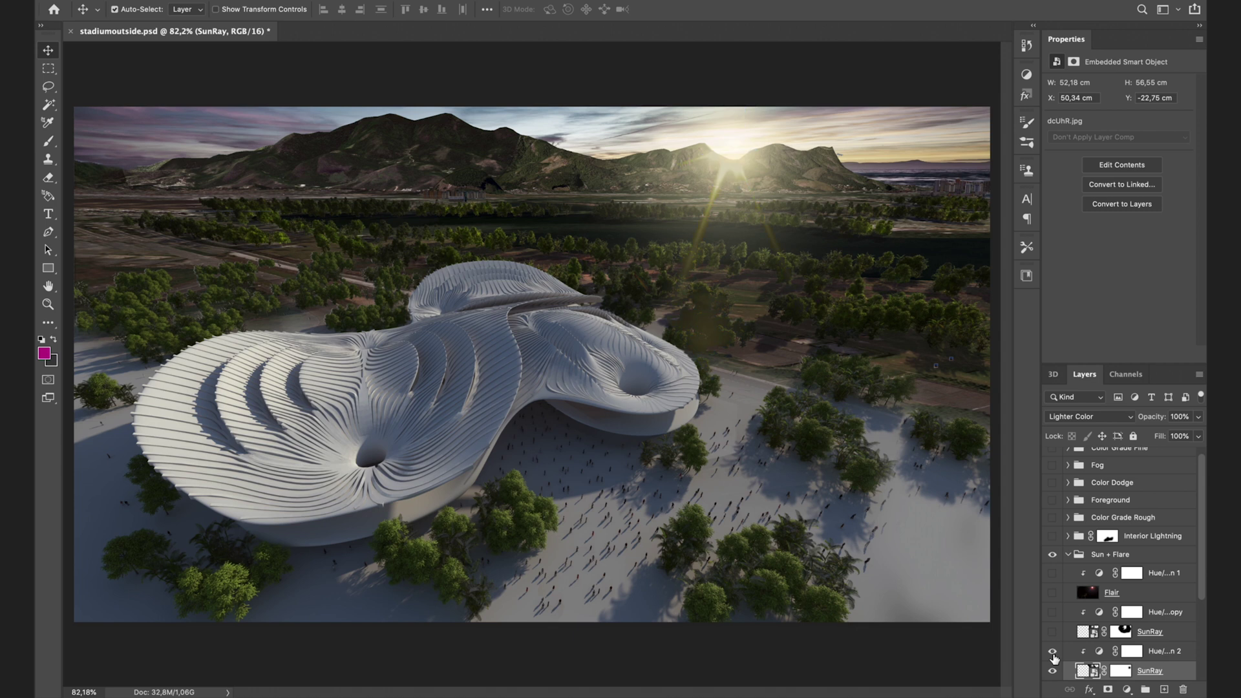
click(1053, 656)
click(1053, 654)
Show the upper SunRay layer and the Hue/Saturation copy clipped to it, comparing the image without the adjustment
click(1052, 632)
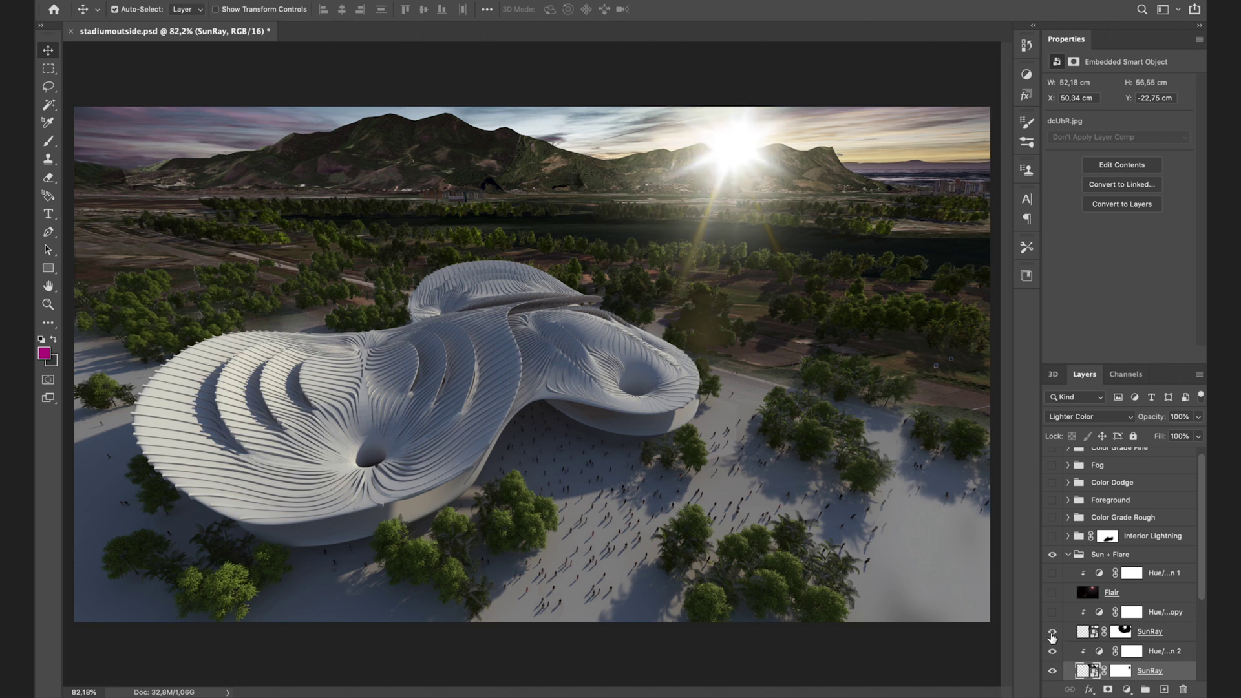
click(1052, 612)
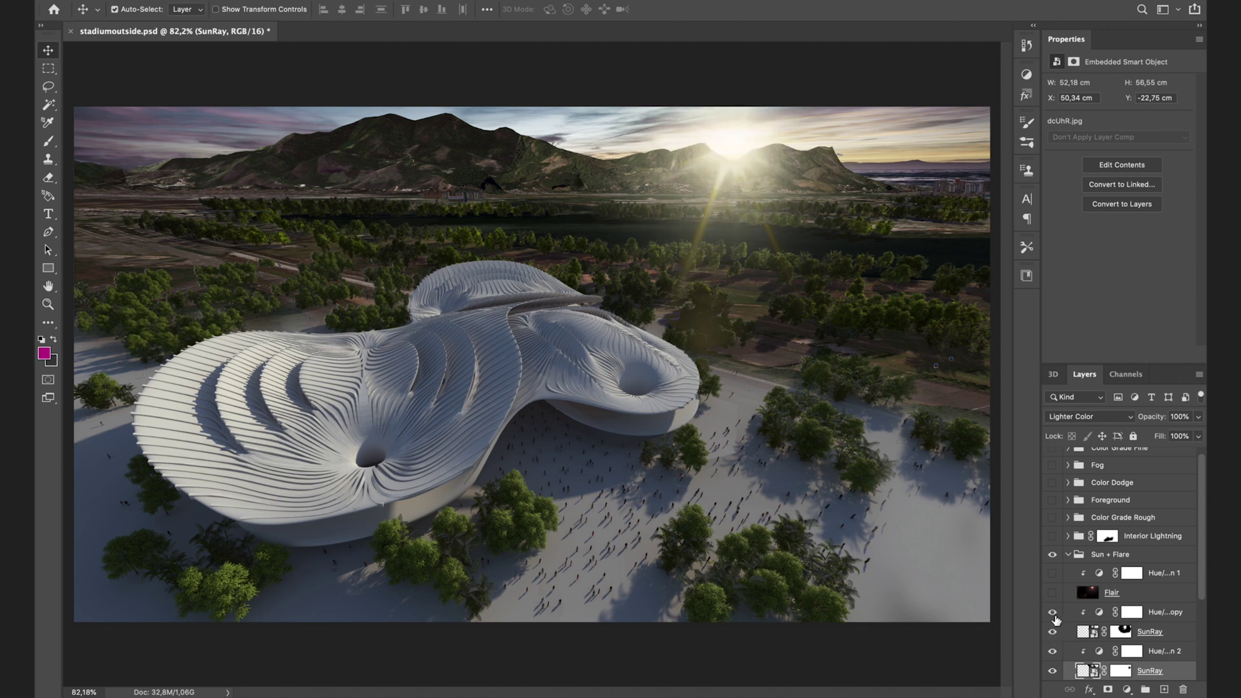
click(1053, 612)
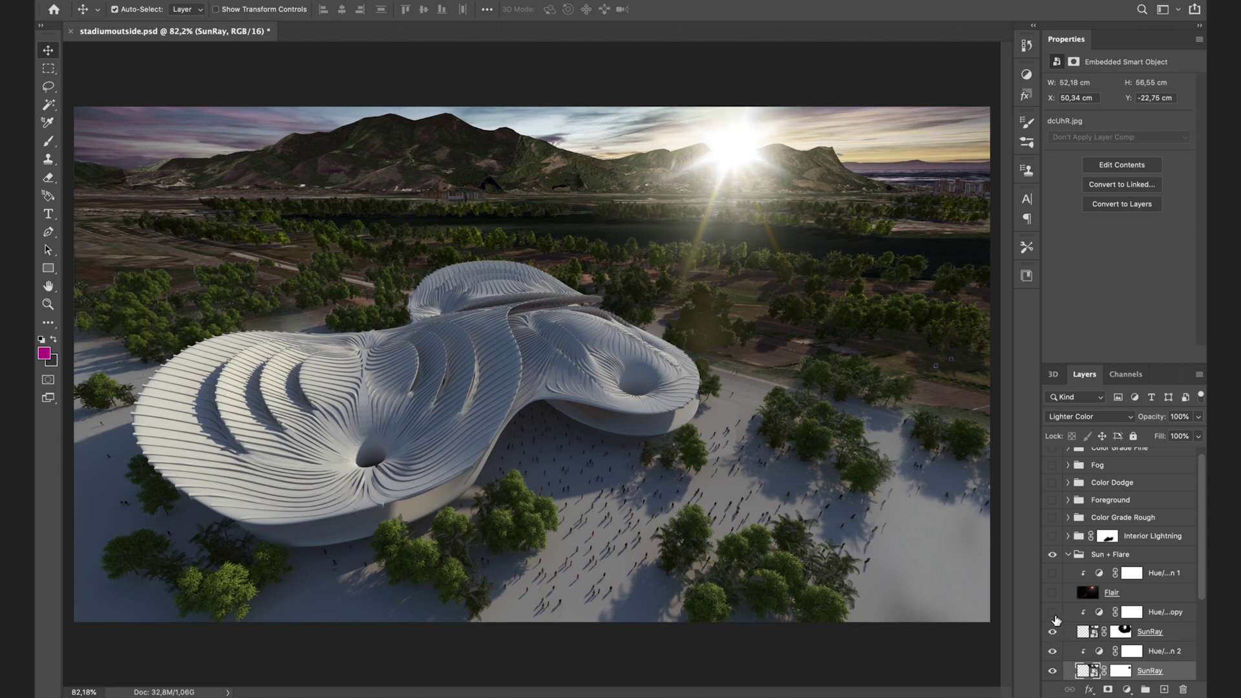
click(1052, 612)
Show the Flair layer with its clipped Hue/Saturation 1 adjustment, and collapse the Sun + Flare group
click(1052, 592)
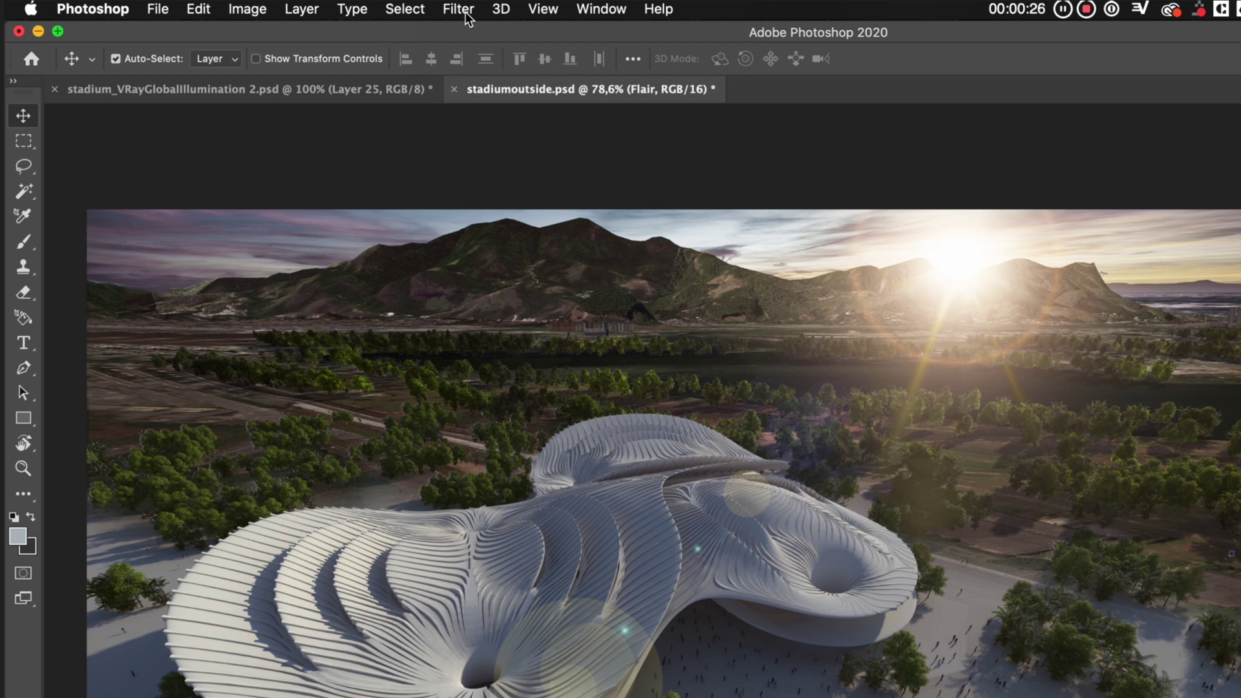
click(467, 13)
mouse_move(613, 333)
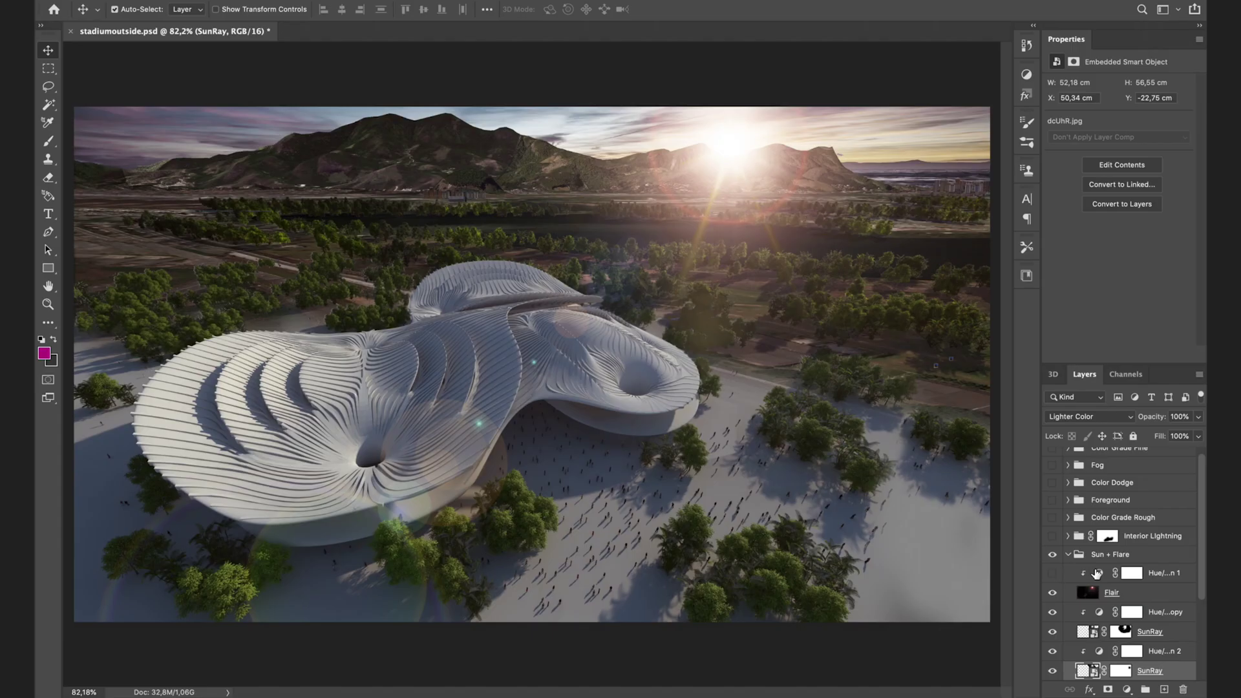
click(1097, 574)
click(1052, 573)
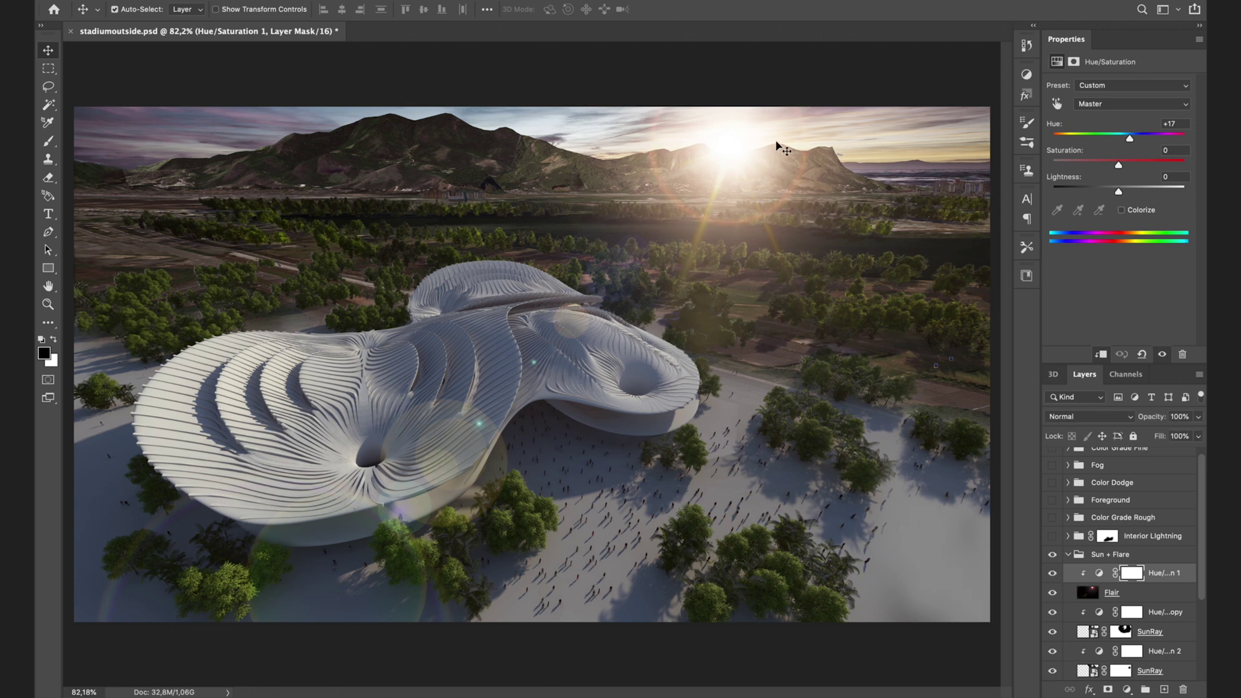
click(1068, 555)
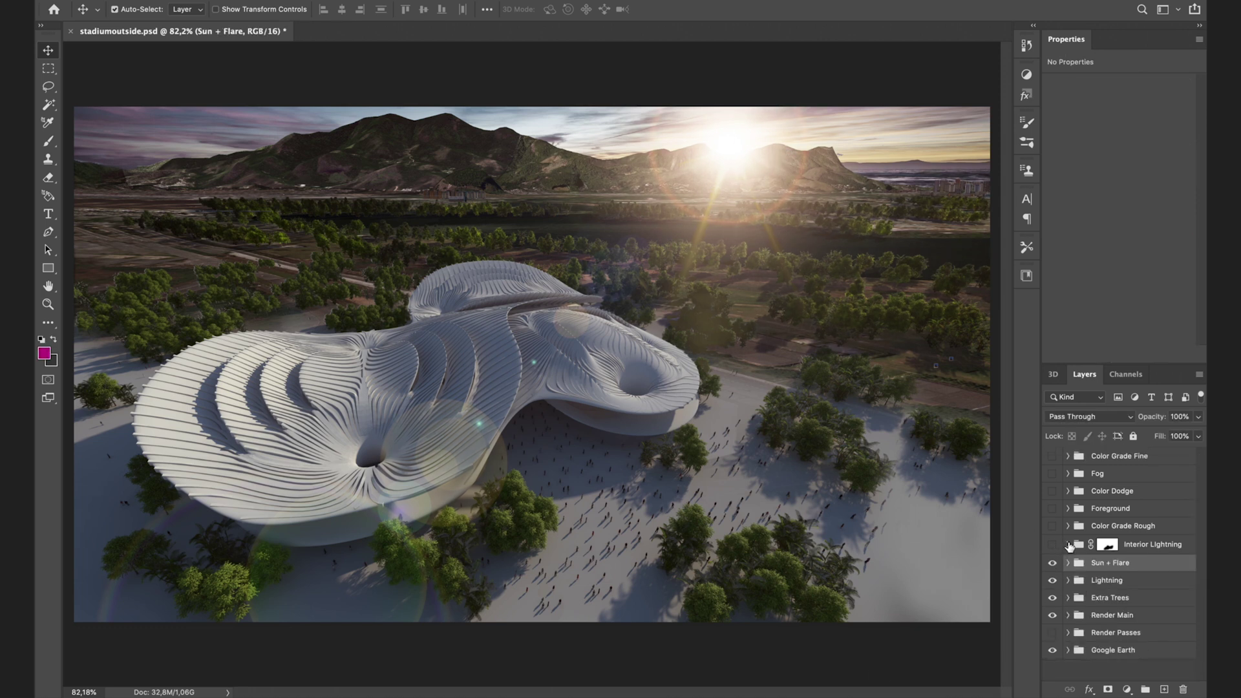
Expand the Interior Lightning group, and select and show its Brightness/Contrast 6 layer
click(1068, 544)
scroll(1070, 579, down, 3)
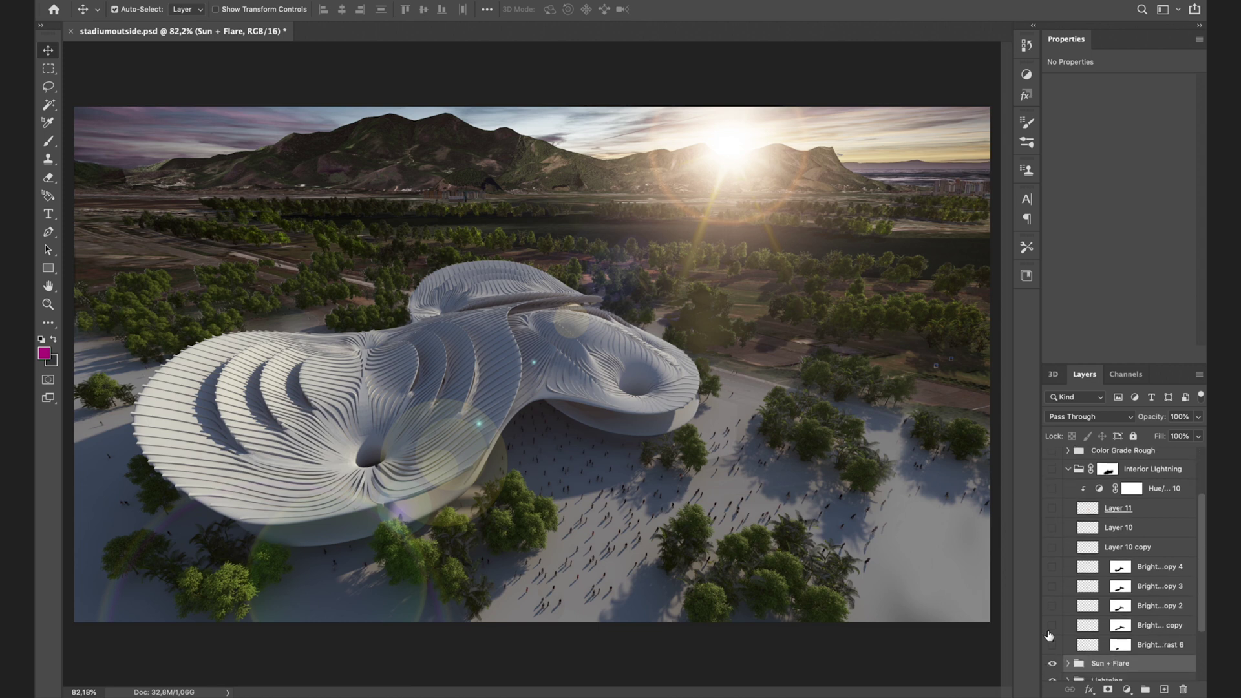
click(1157, 647)
click(1052, 645)
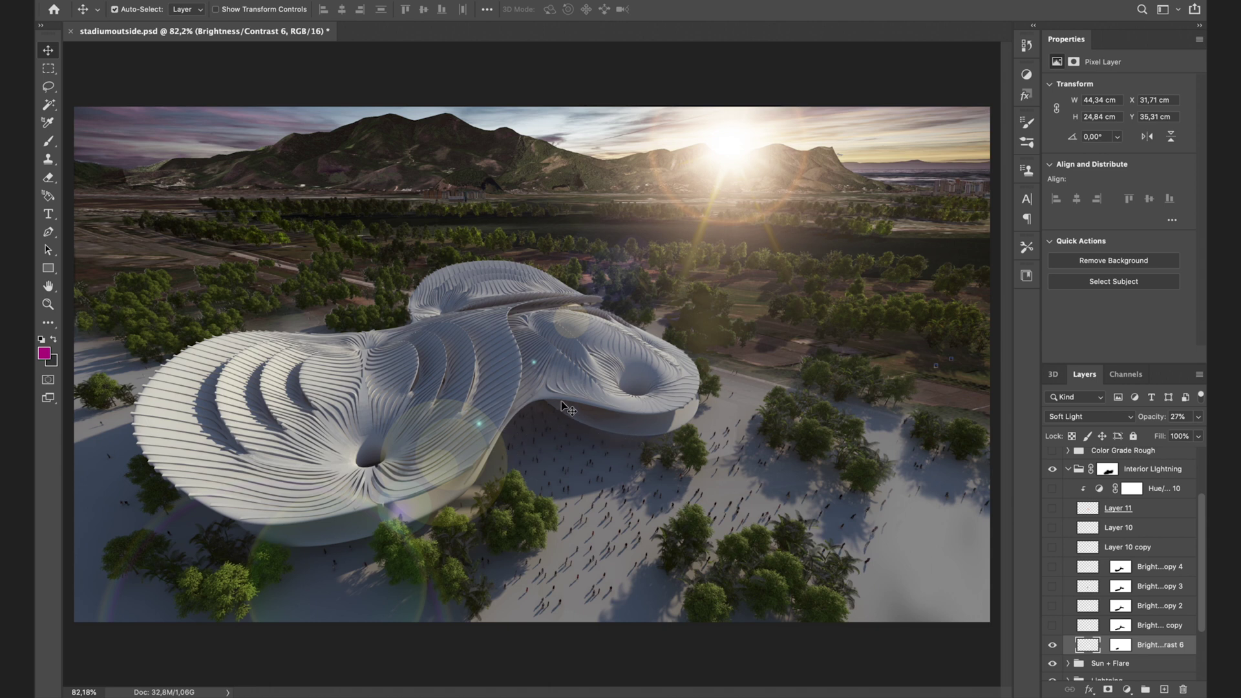
Show the remaining Interior Lightning layers, from the Brightness/Contrast copies through Layer 10 and Layer 11 to the Hue/Saturation 10 adjustment
click(1051, 626)
click(1053, 606)
click(1053, 586)
click(1052, 566)
click(1052, 547)
click(1052, 527)
click(1053, 508)
click(1052, 489)
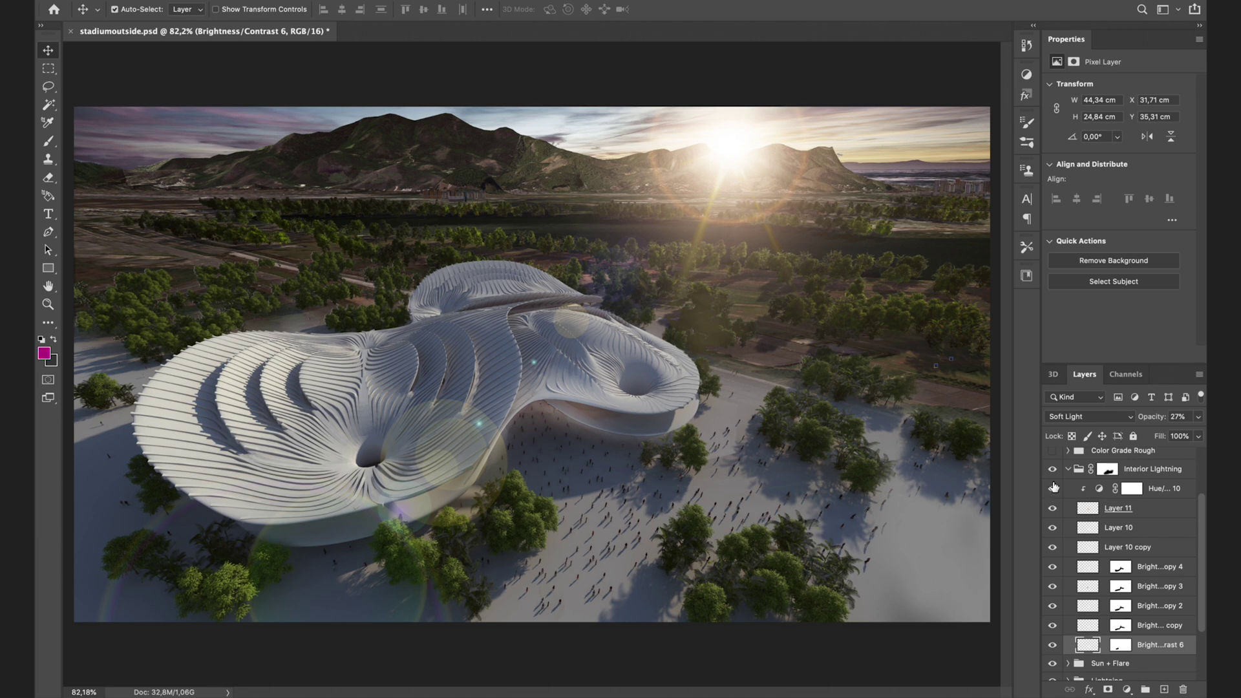
Compare the image with and without the Interior Lightning group, leaving it visible and selected
click(1052, 470)
click(1052, 474)
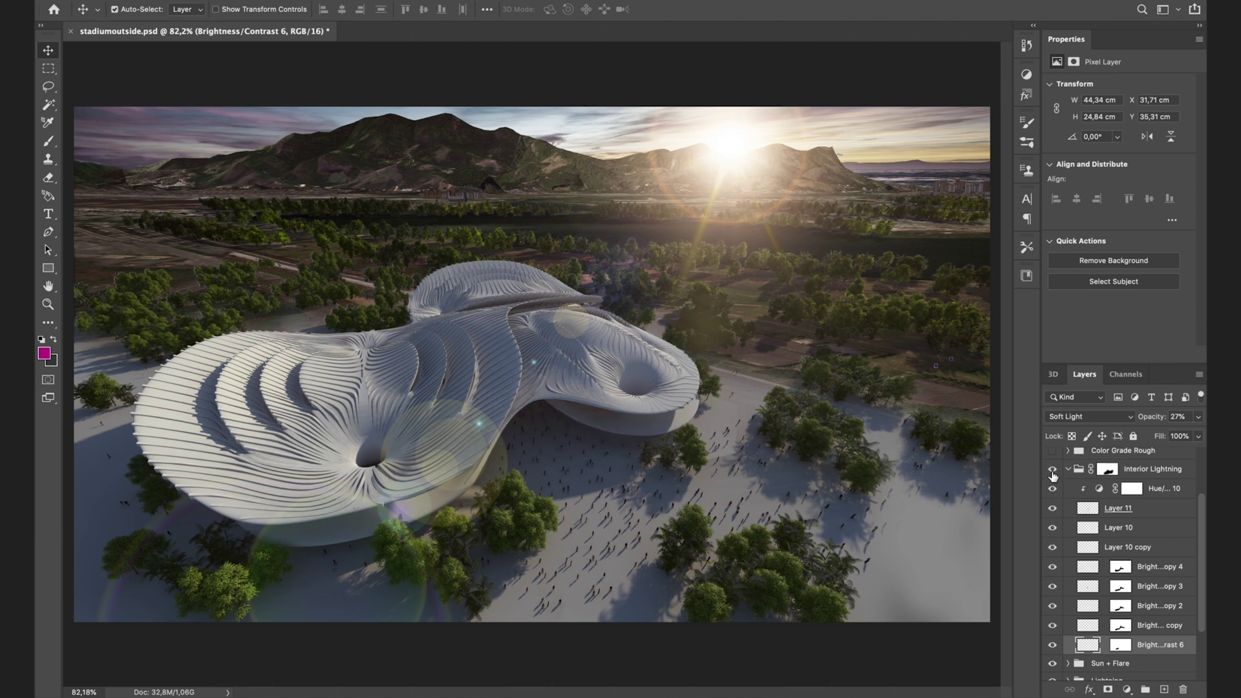
click(1052, 470)
click(1052, 472)
click(1152, 469)
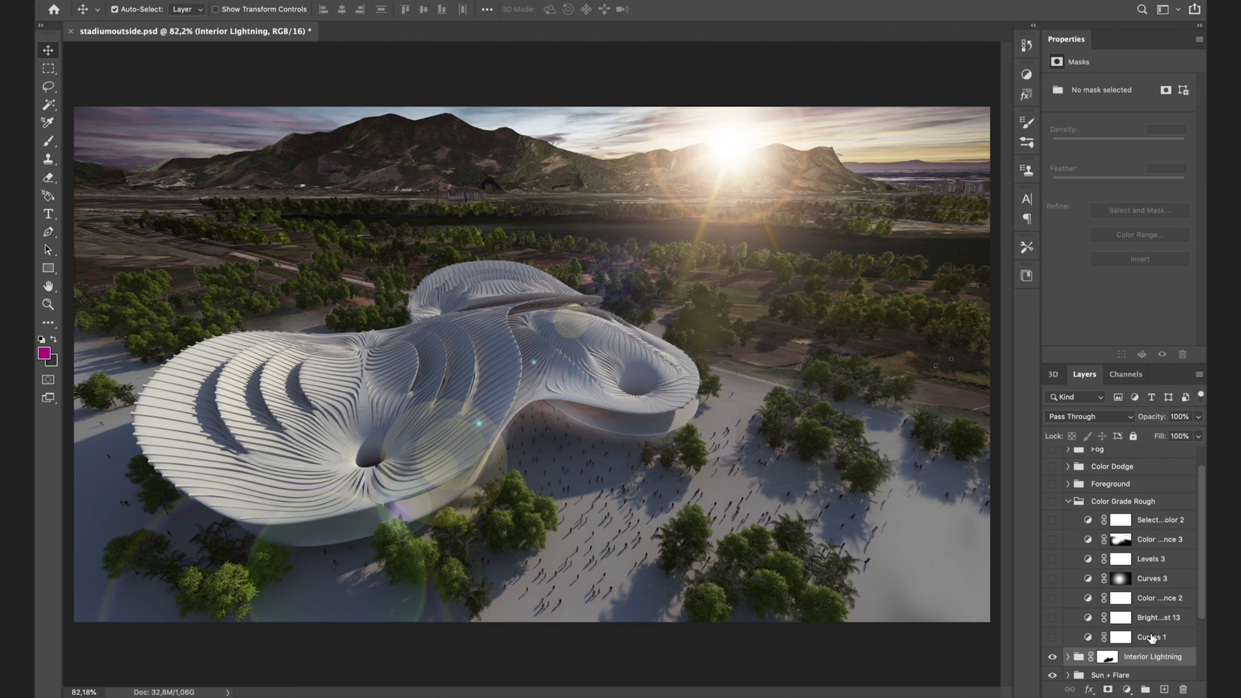
In the Color Grade Rough group, display the settings of Curves 1 and Brightness/Contrast 13 and make both adjustments visible
click(1152, 638)
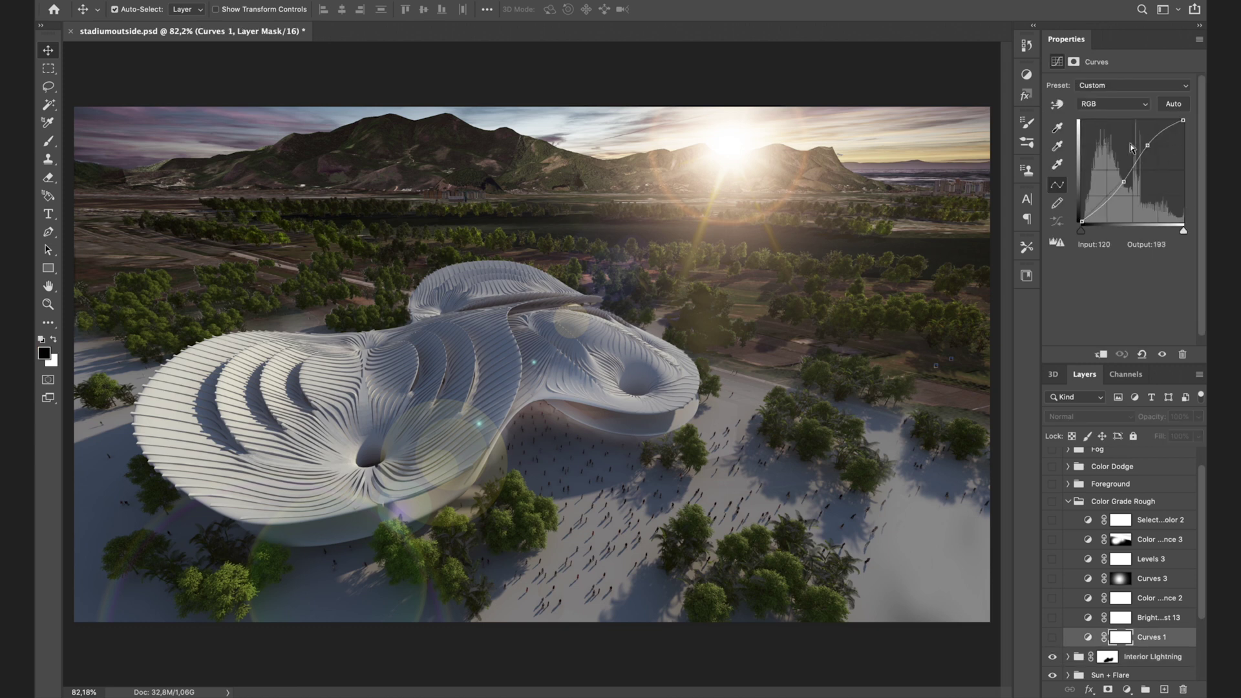
click(1052, 638)
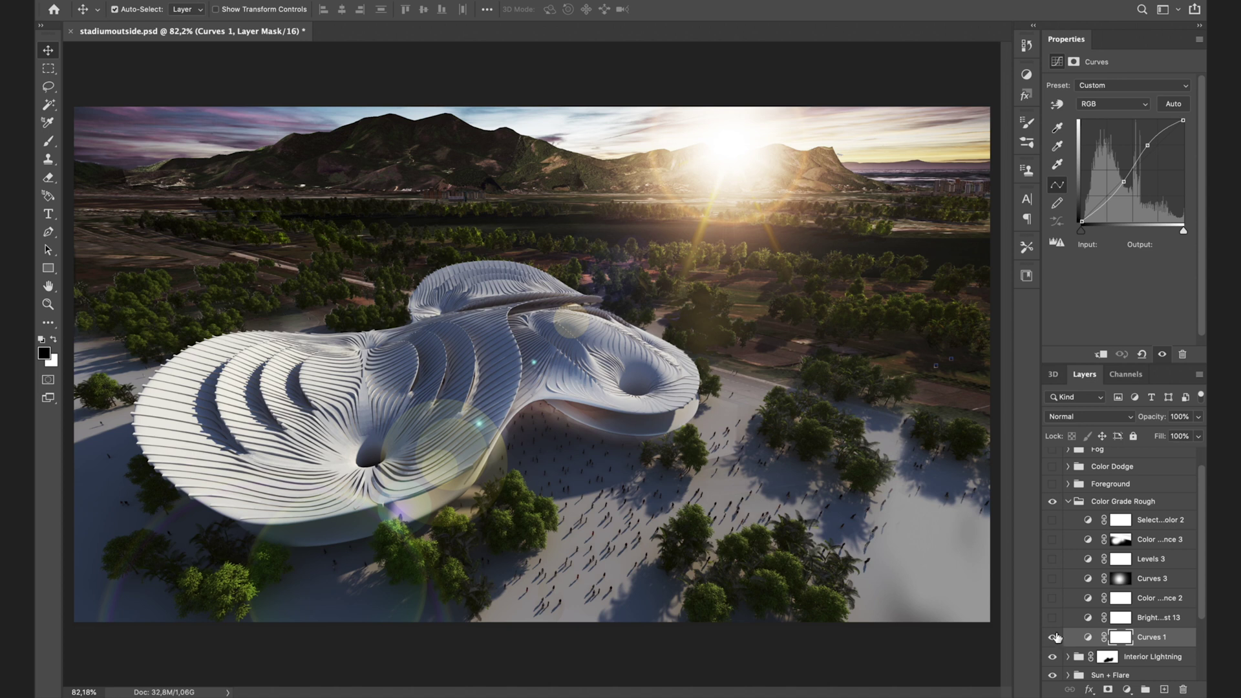
click(1089, 619)
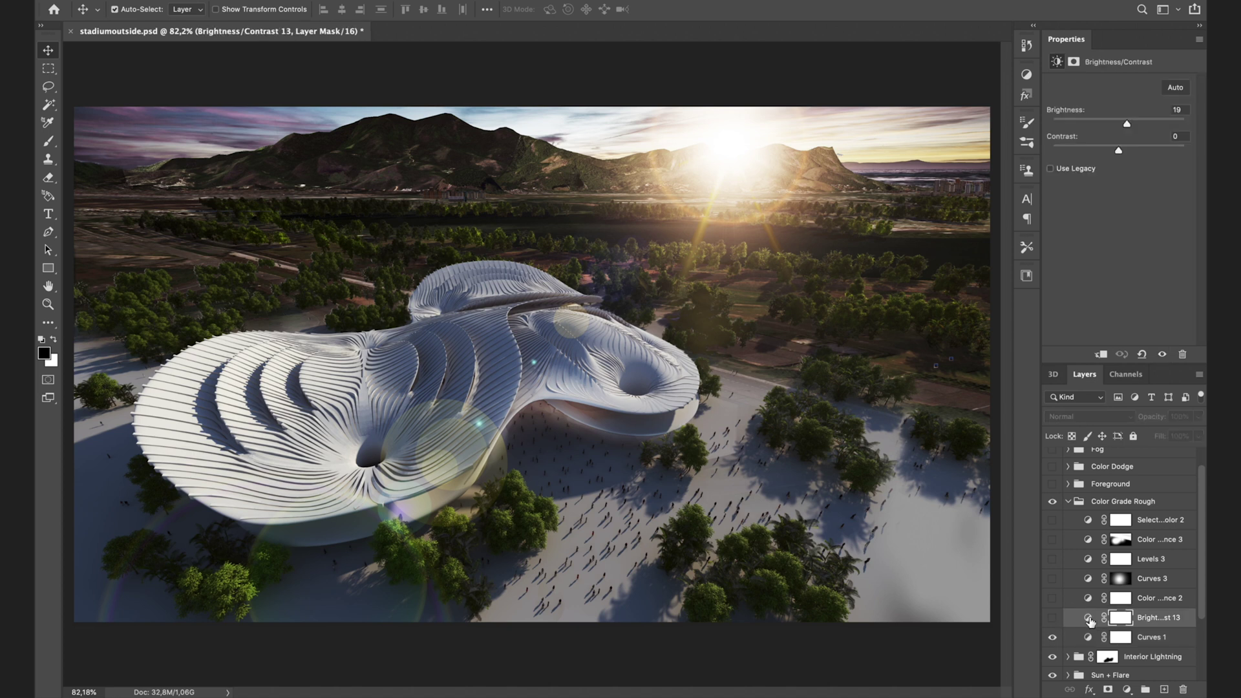
click(1053, 618)
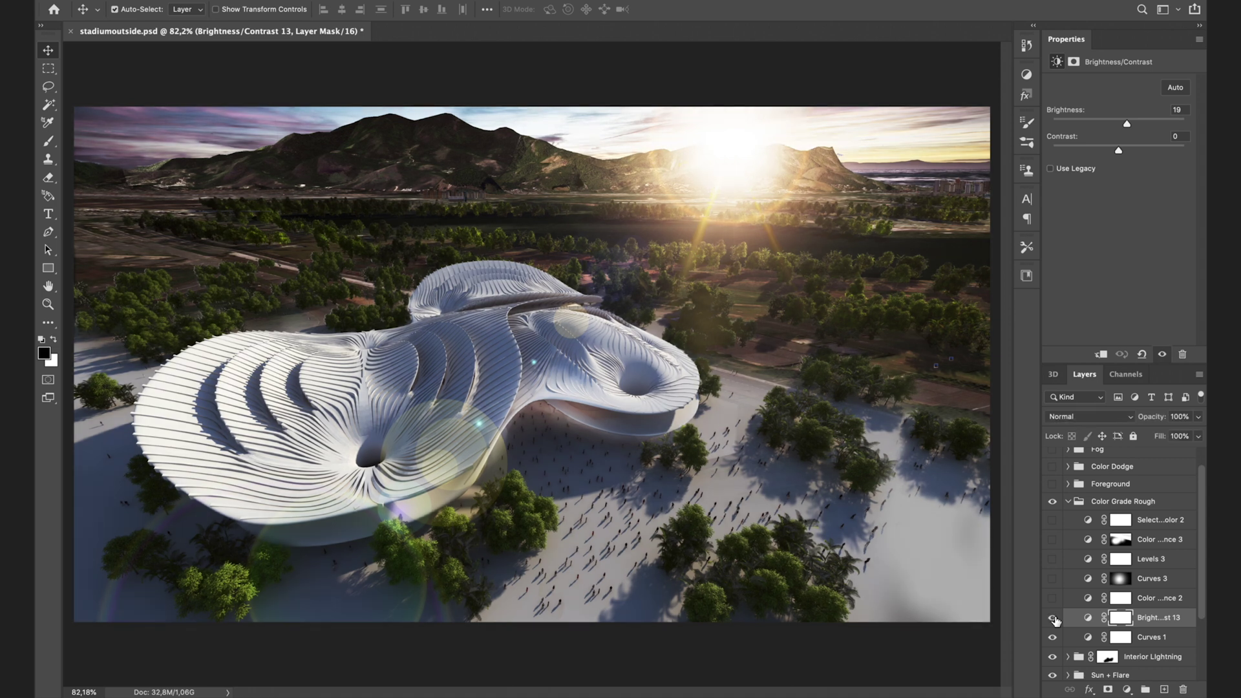
Display the settings of Color Balance 2 and Curves 3 in the Color Grade Rough group and make both visible
click(1089, 600)
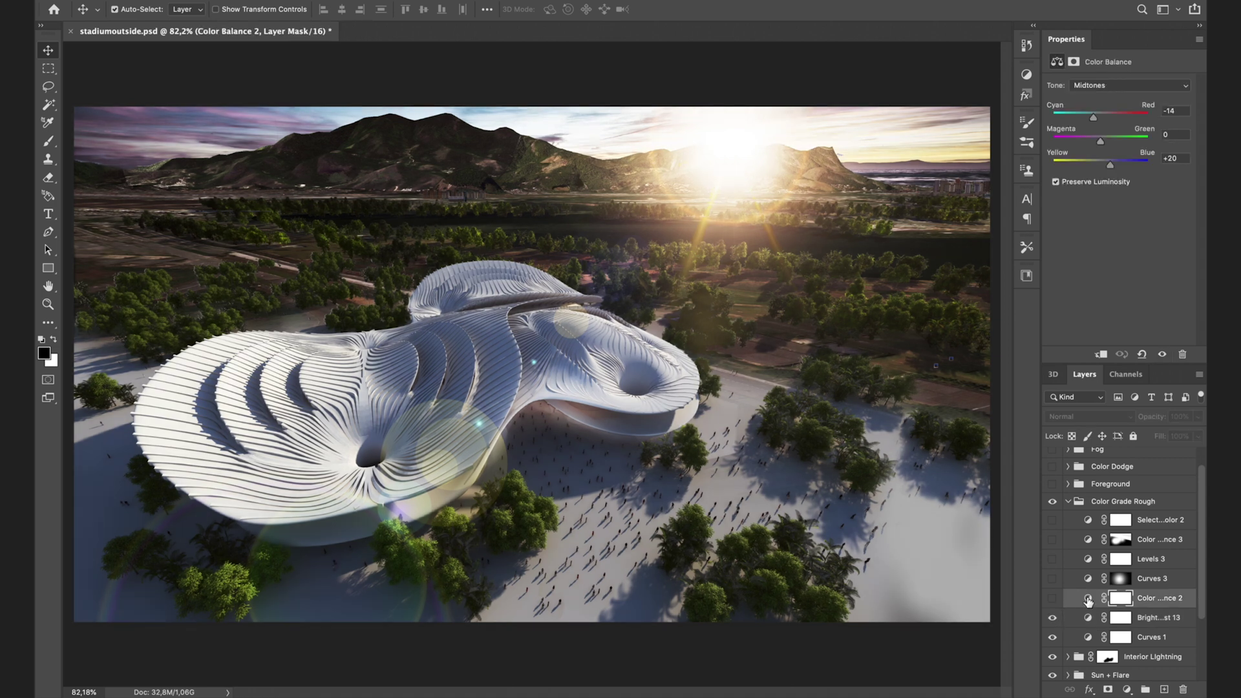
click(1053, 599)
click(1053, 599)
click(1053, 599)
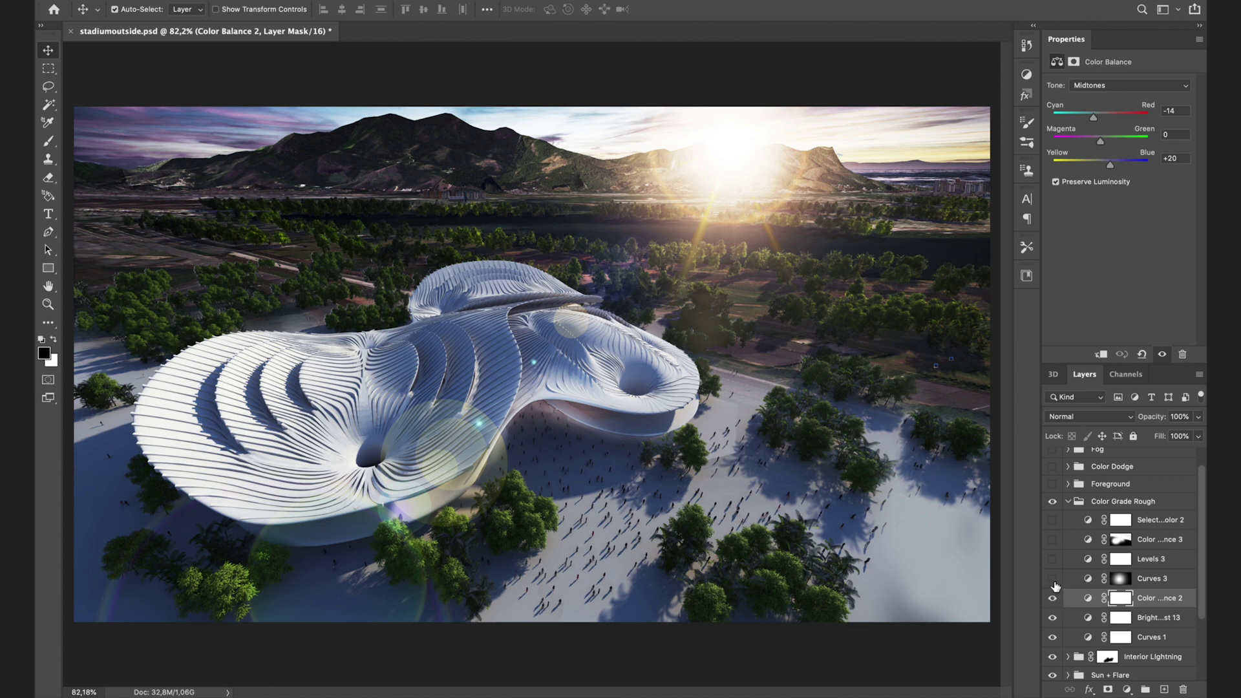
click(1090, 581)
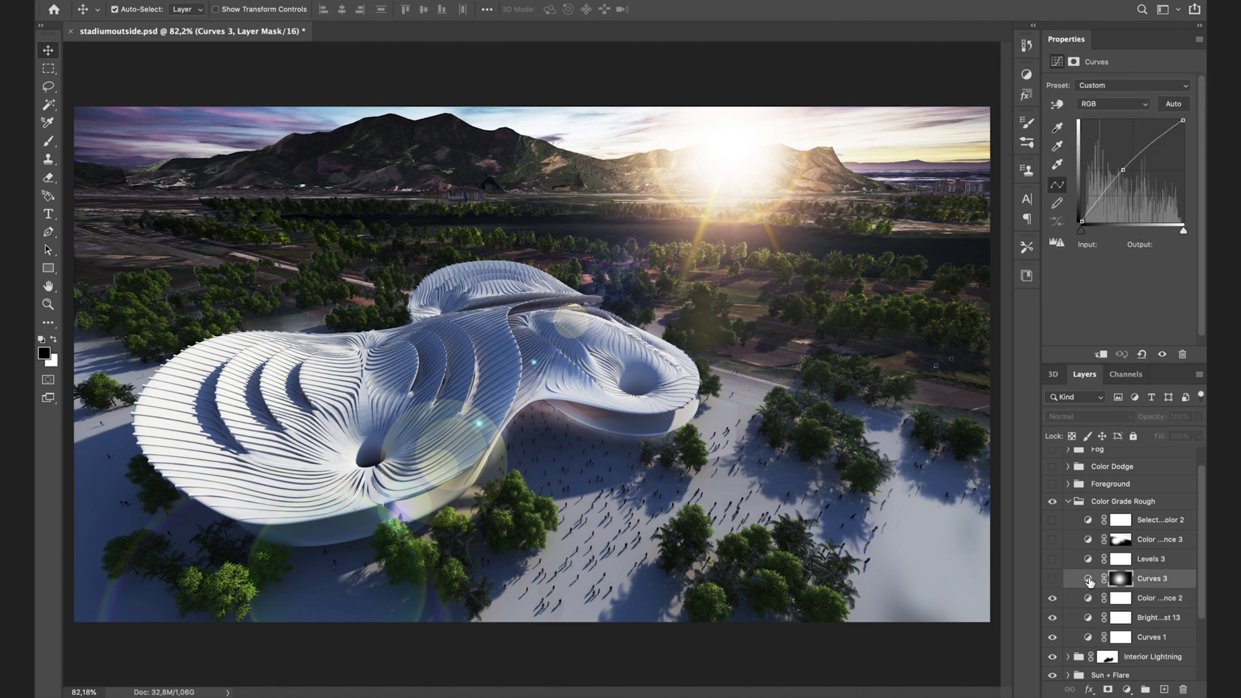
click(1053, 581)
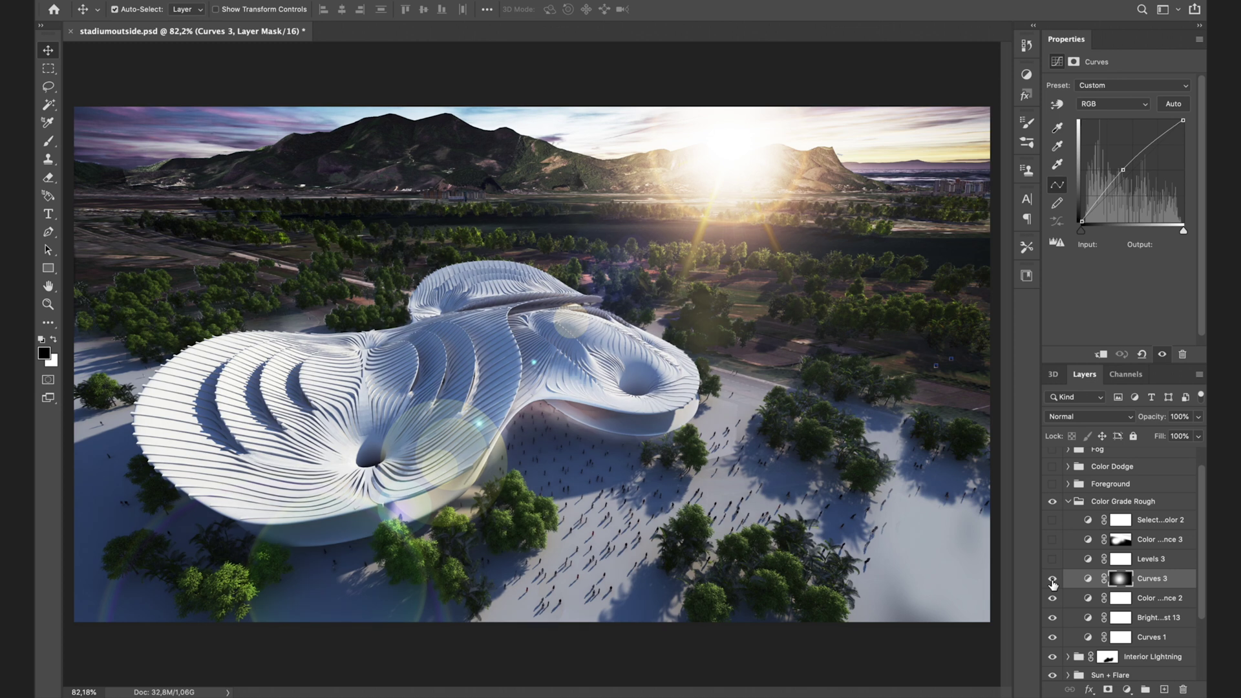
In the Color Grade Rough group, inspect the Curves 3 layer mask and make Levels 3 and Color Balance 3 visible
alt+click(1122, 581)
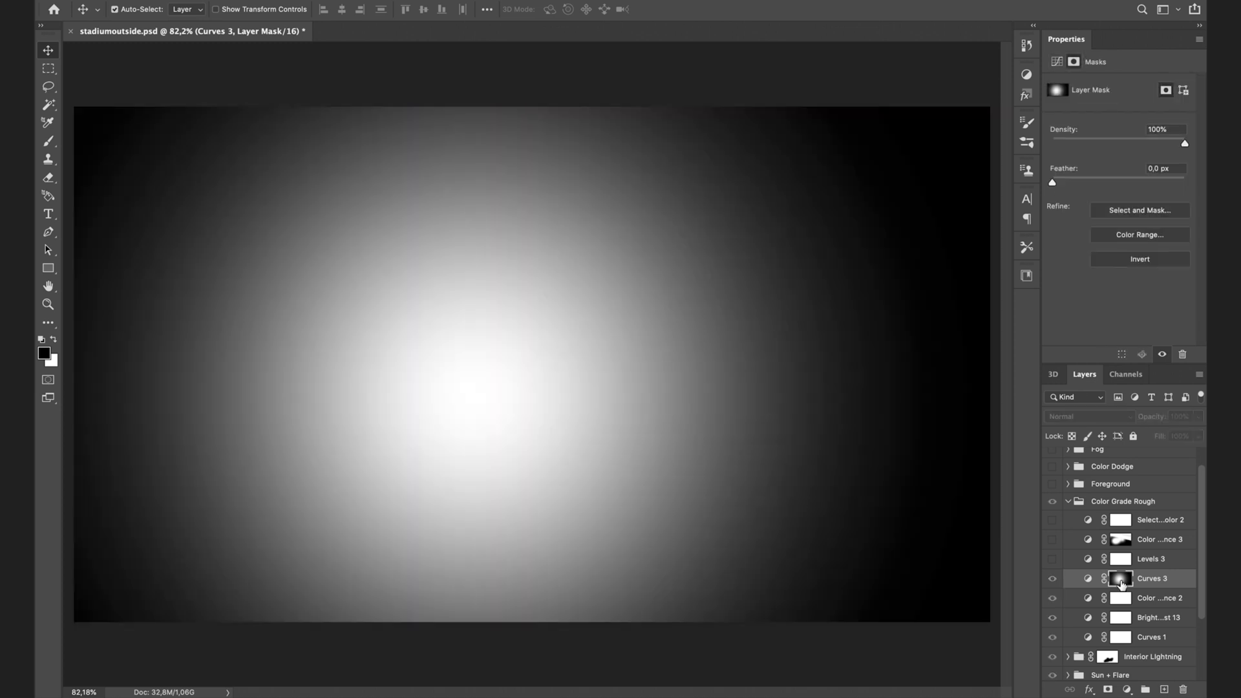
click(1122, 560)
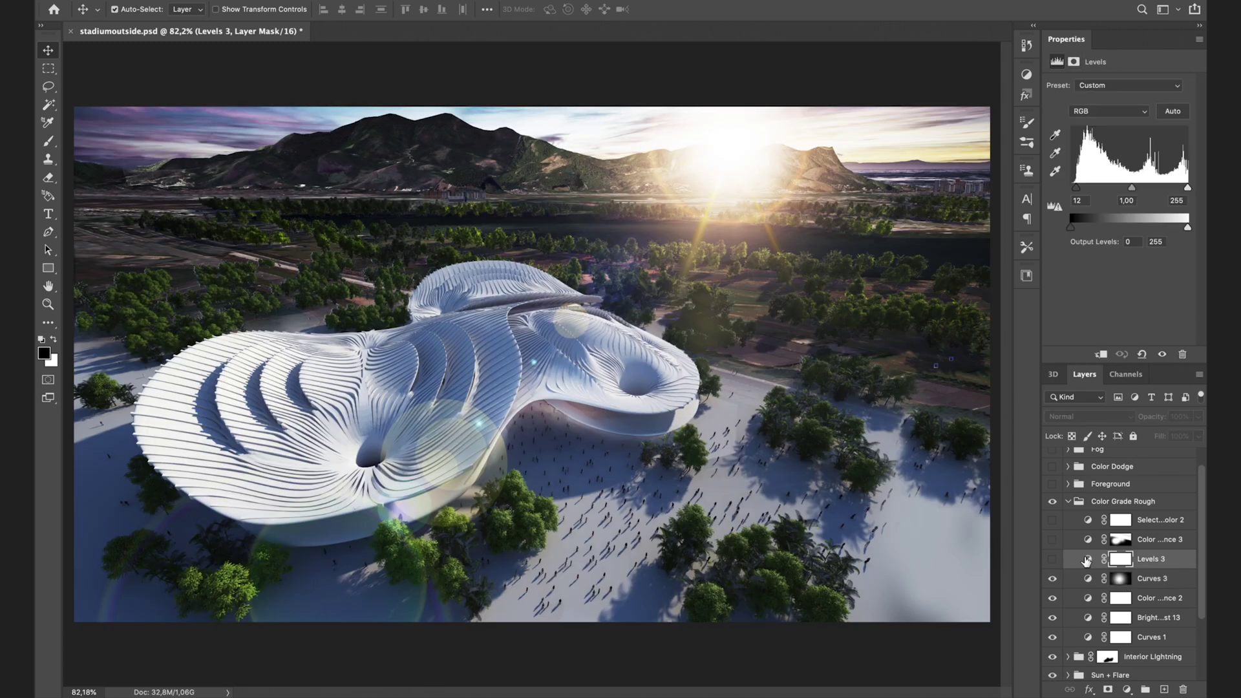
click(1053, 560)
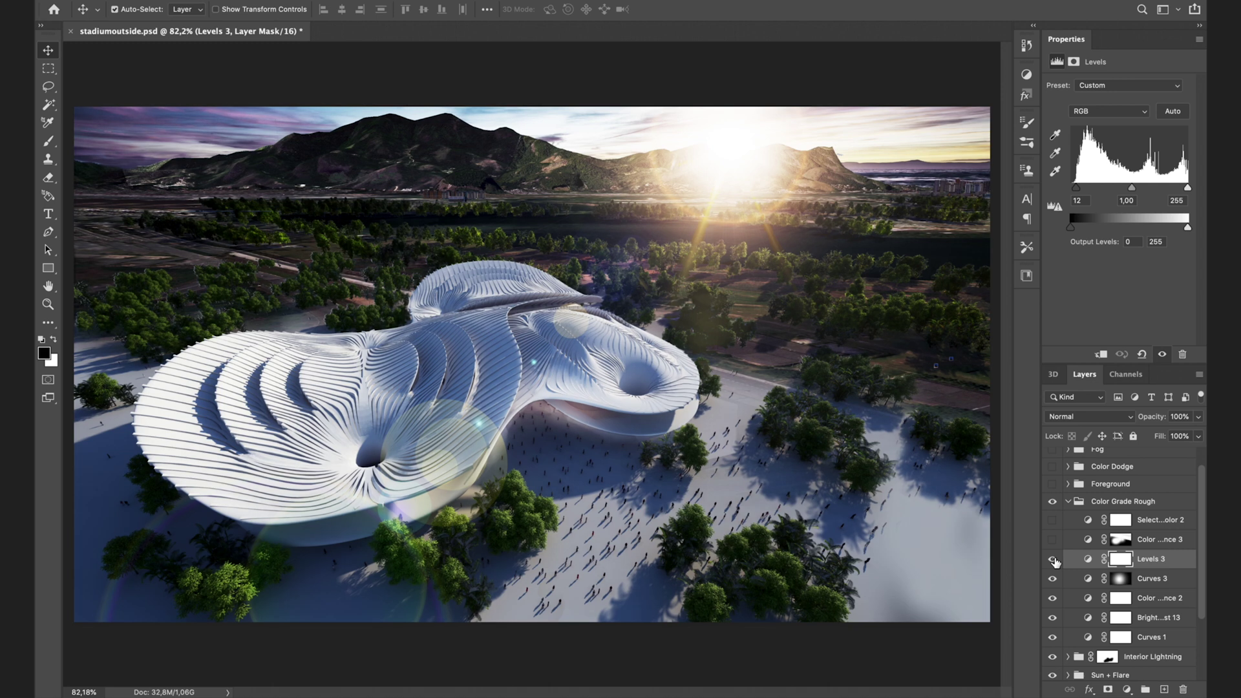
key(alt+bracketright)
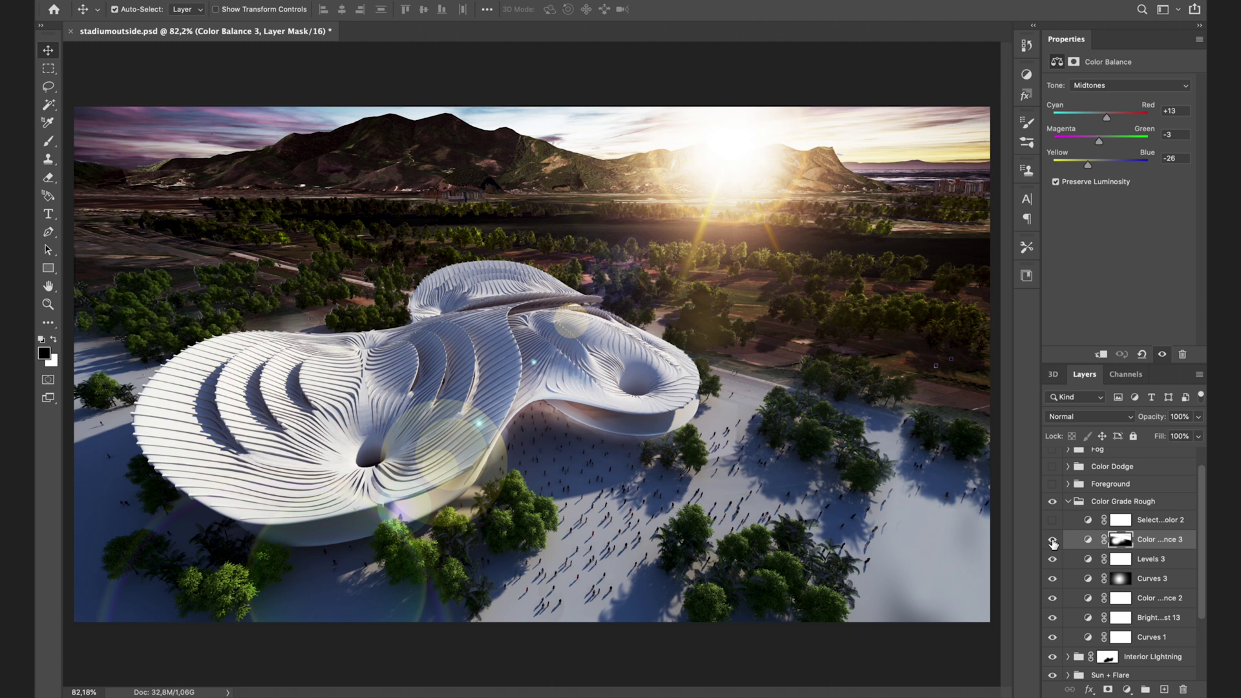
Make the Selective Color 2 adjustment visible and display its settings for Greens
click(1086, 521)
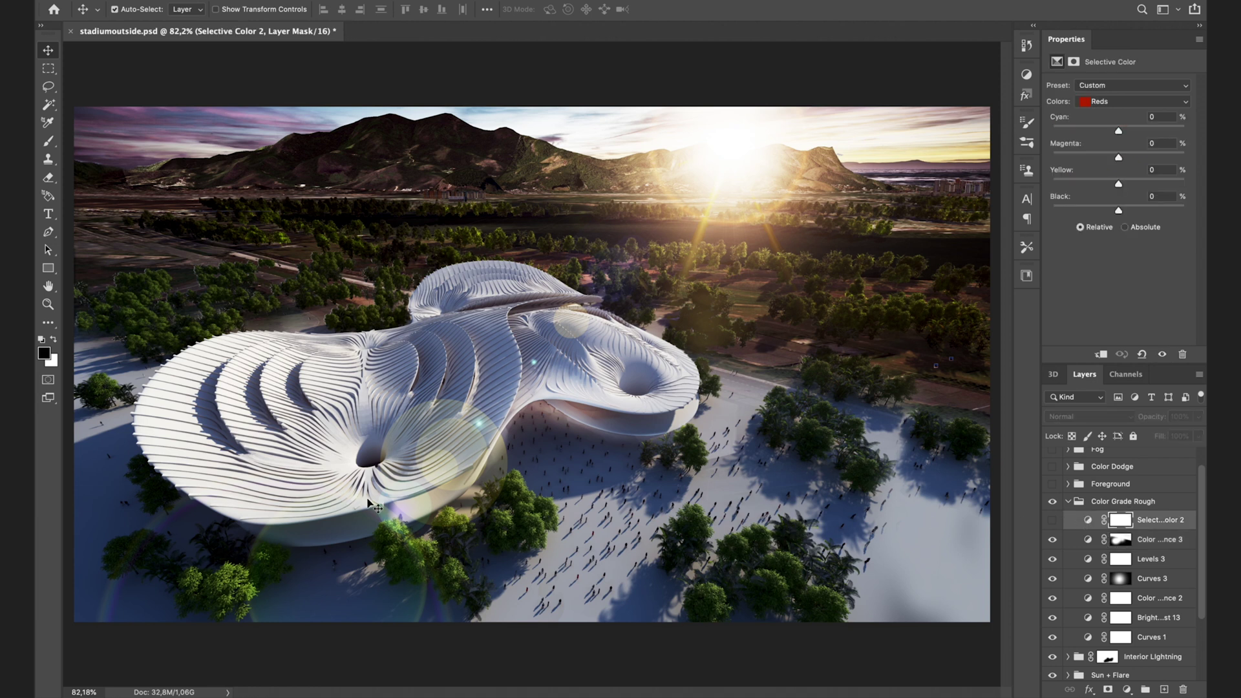
click(1052, 523)
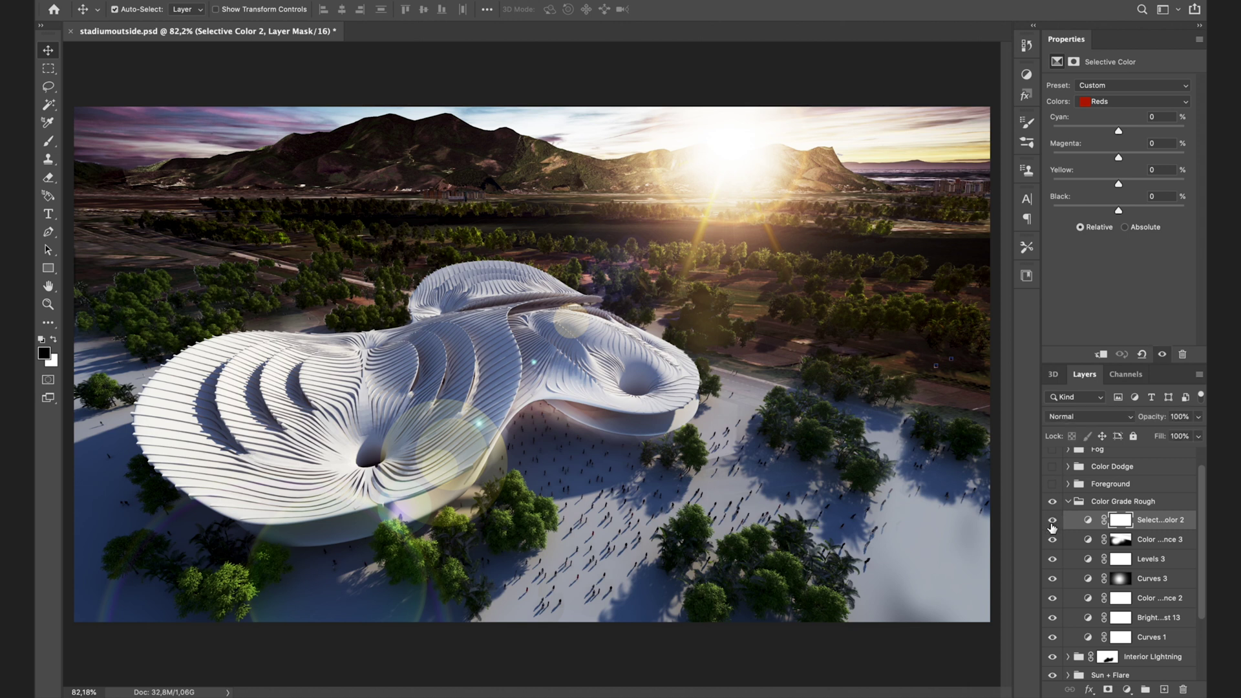
click(1103, 103)
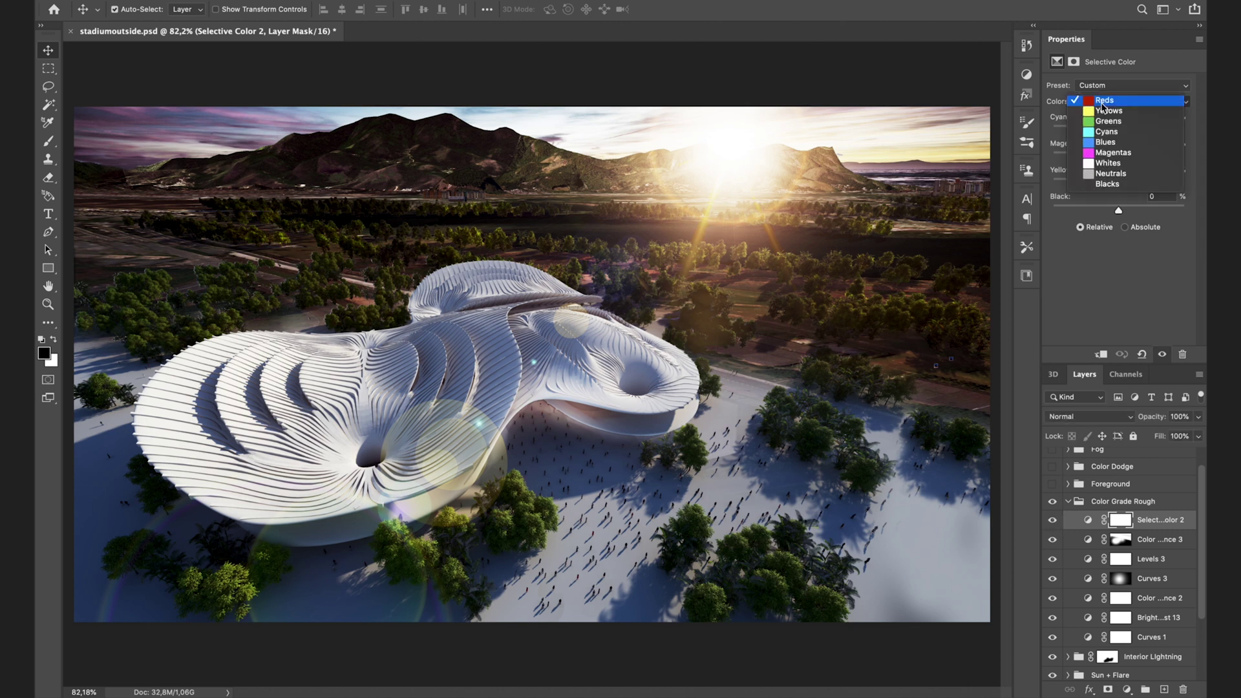
click(1106, 126)
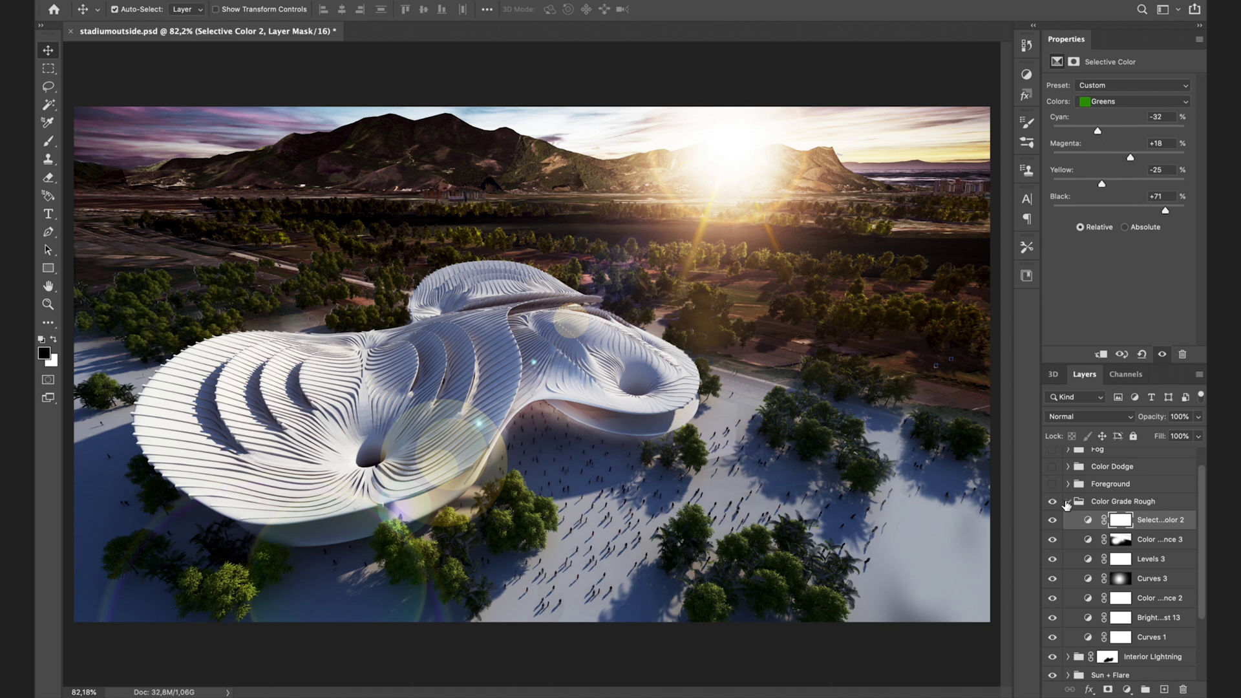
Collapse the Color Grade Rough group and compare the image with and without it, leaving it visible
click(1068, 502)
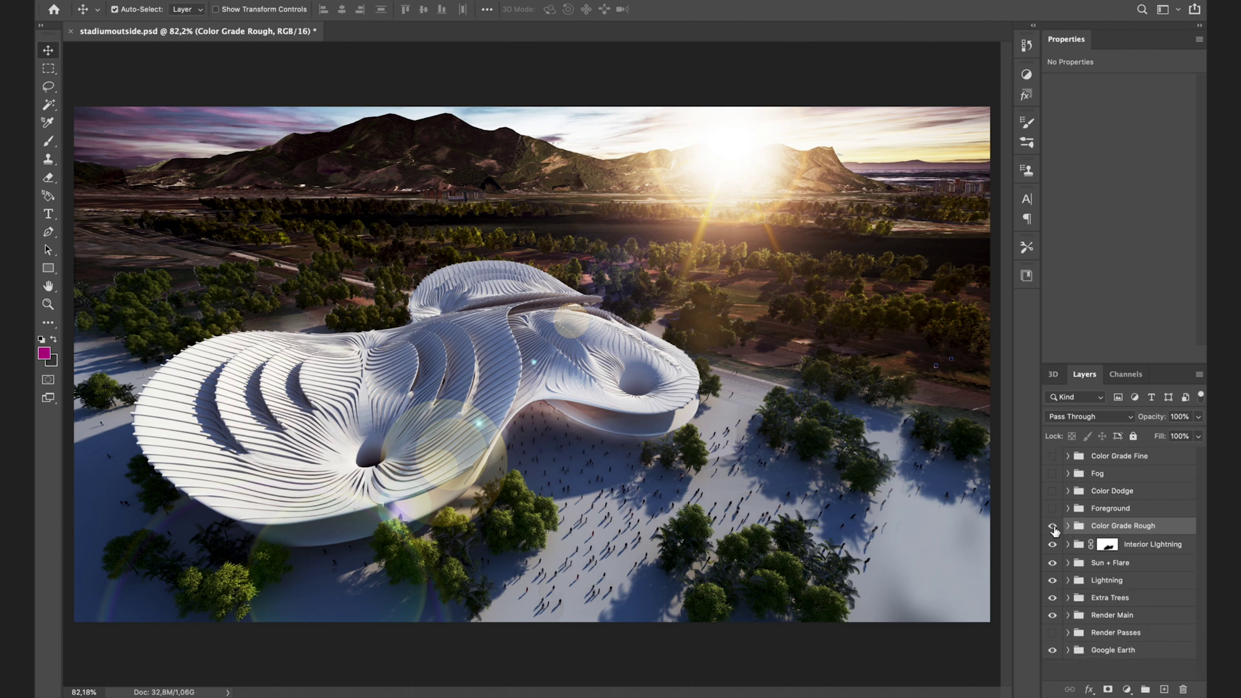
click(1053, 527)
click(1053, 527)
click(1053, 527)
click(1053, 527)
Expand the Foreground group and make its four lowest Kite layers visible
click(1067, 509)
scroll(1071, 514, down, 3)
scroll(1071, 514, down, 1)
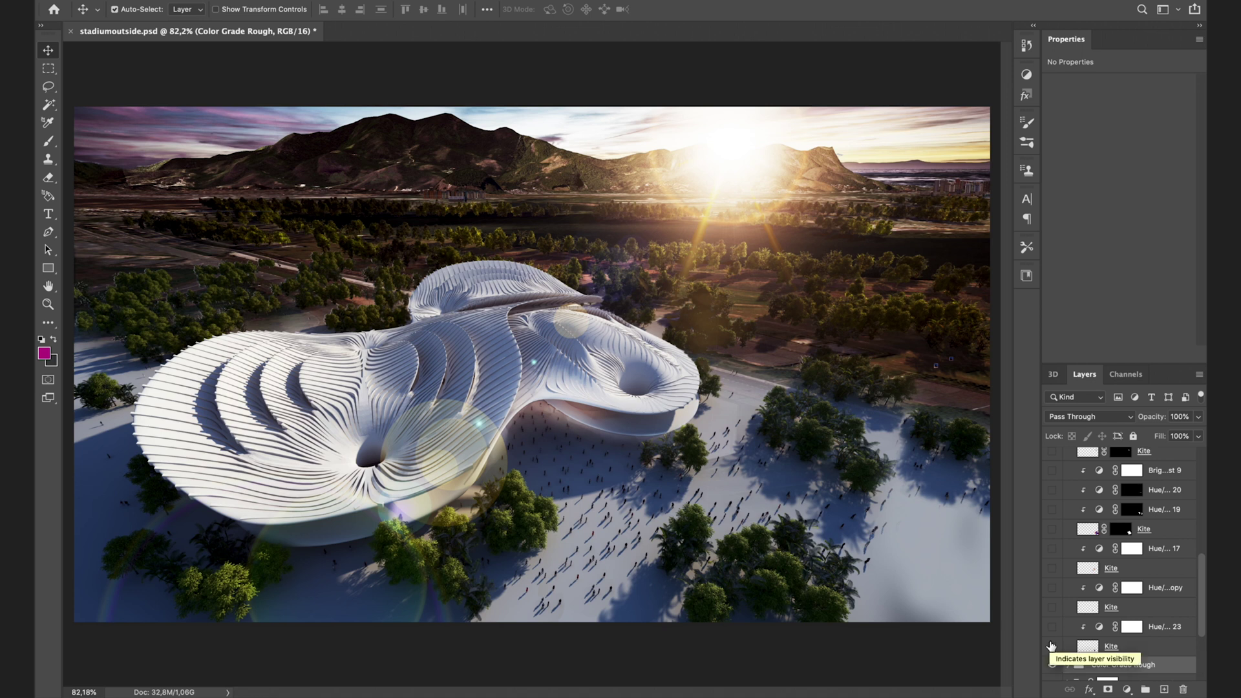
click(1051, 646)
click(1053, 607)
click(1053, 568)
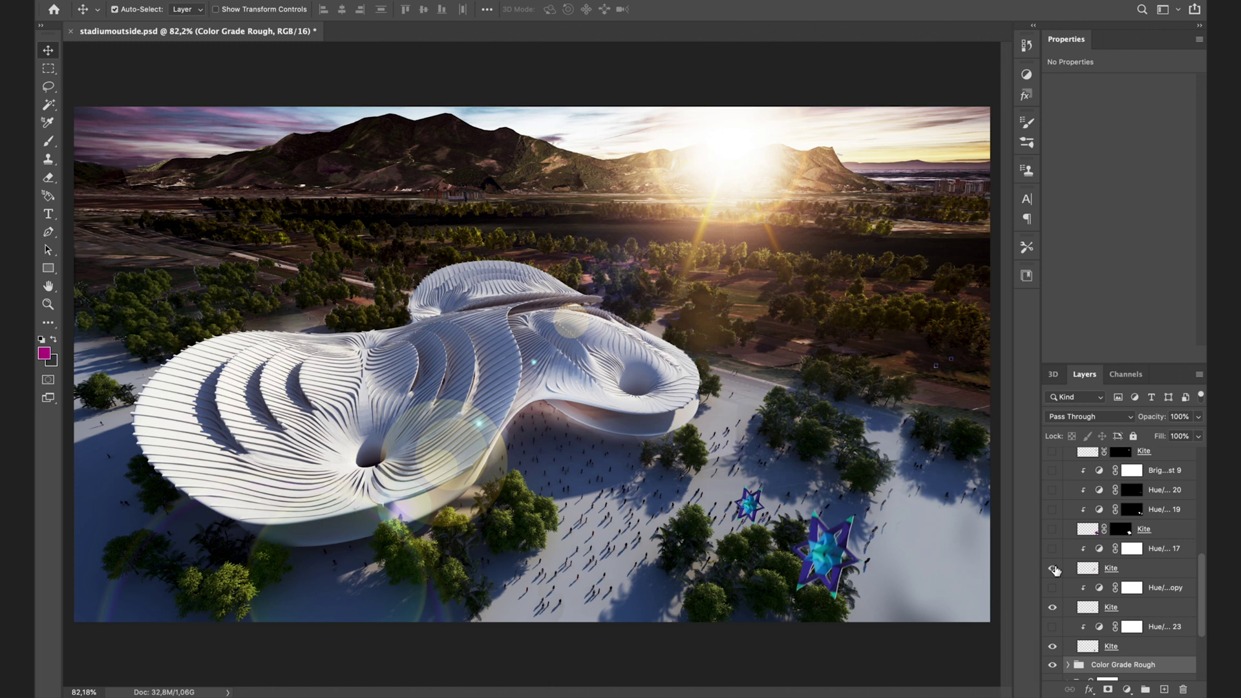
click(1053, 529)
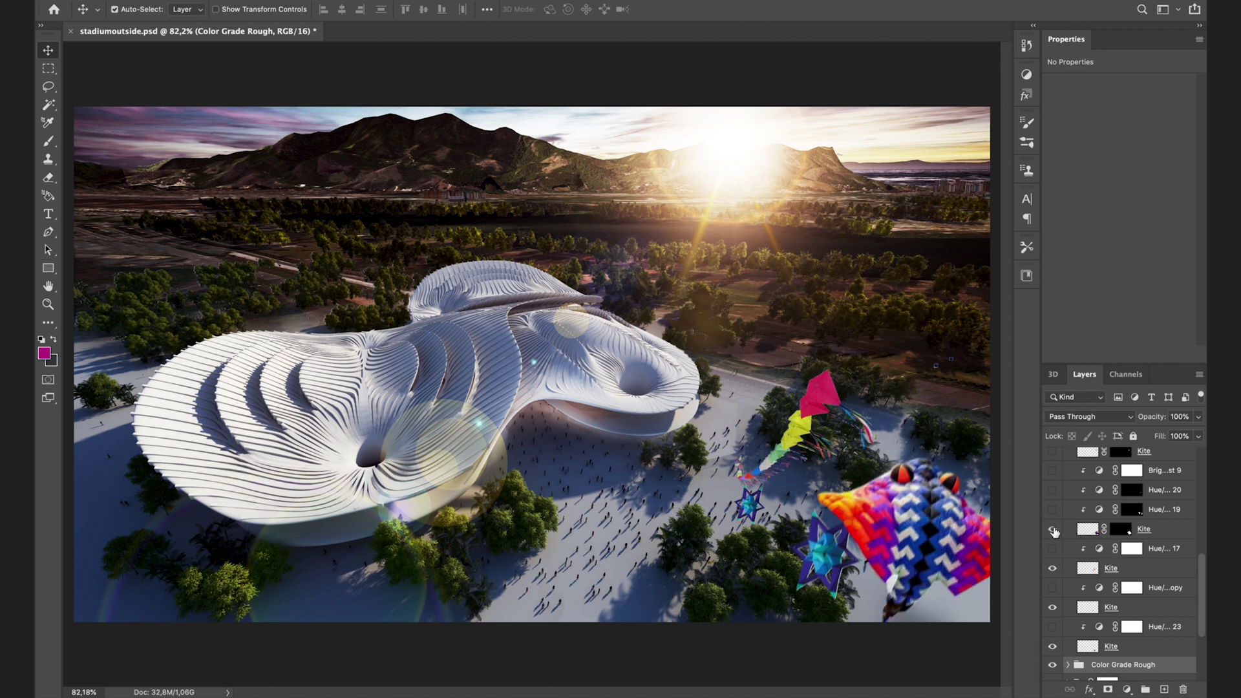
Make the upper masked Kite layer and the two Kite layers directly above it visible
scroll(1054, 530, up, 2)
click(1054, 496)
scroll(1054, 498, up, 4)
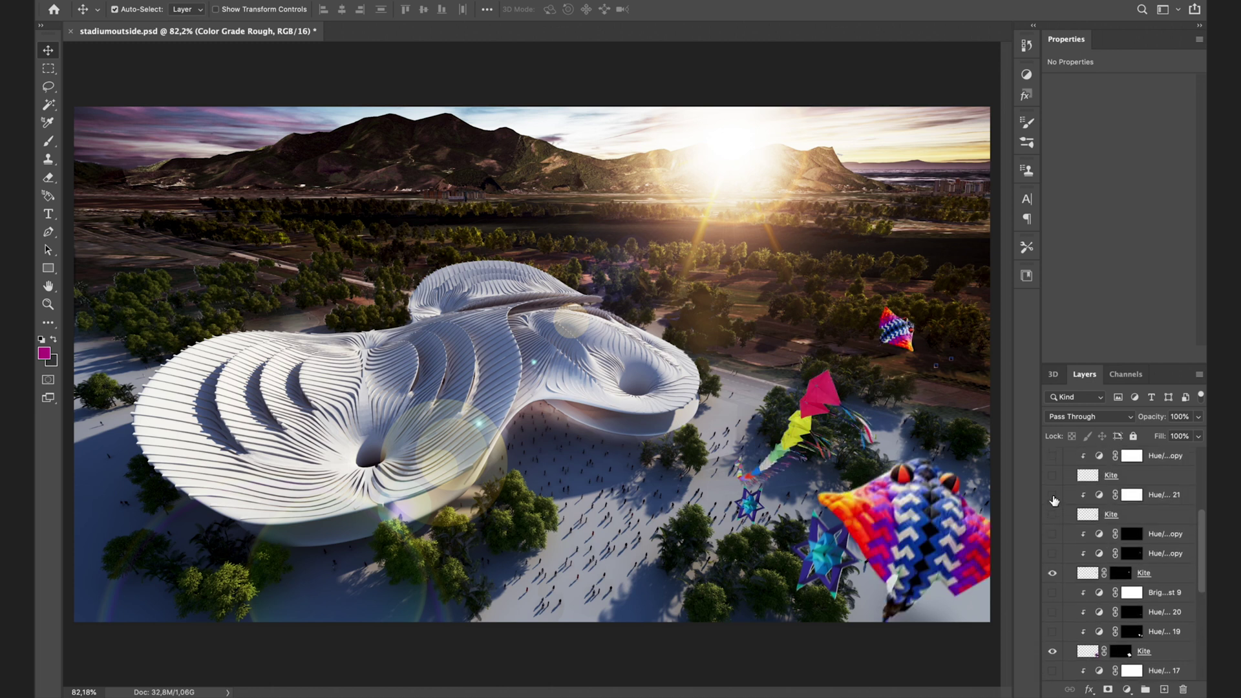
click(1053, 514)
scroll(1054, 483, up, 3)
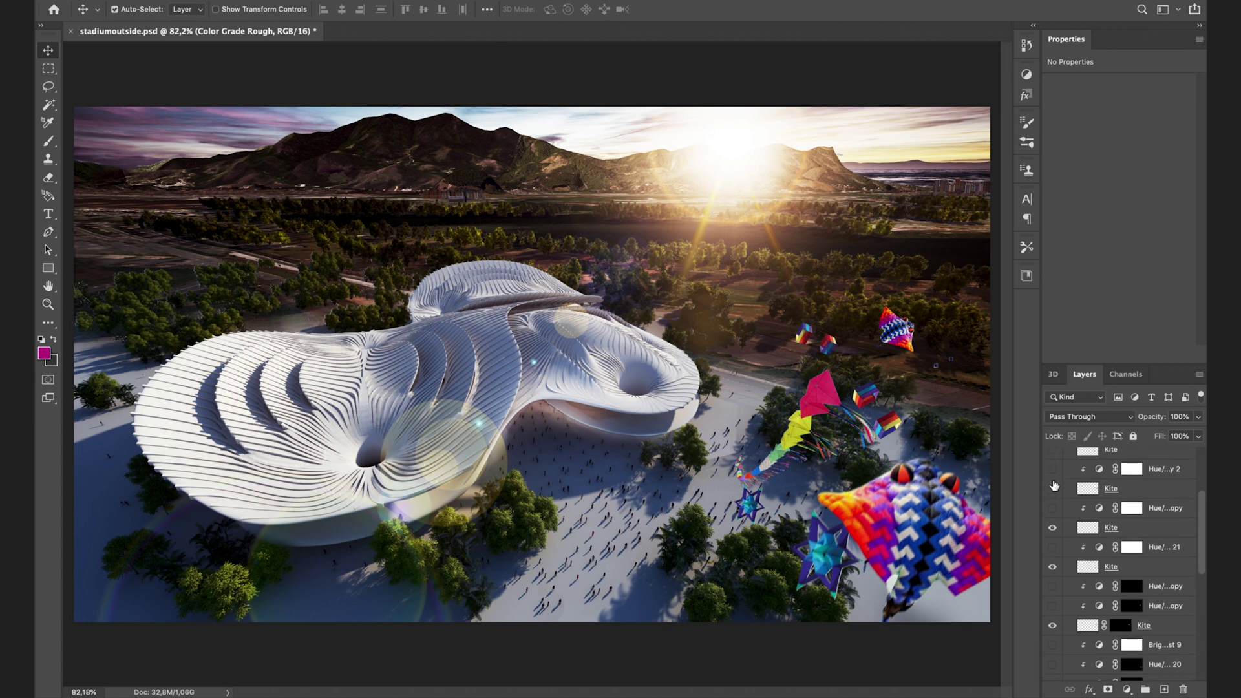
Make the three topmost Kite layers and the FishingWire layer of the Foreground group visible
click(1053, 489)
scroll(1054, 492, up, 2)
scroll(1054, 493, up, 2)
click(1053, 551)
click(1053, 531)
click(1053, 514)
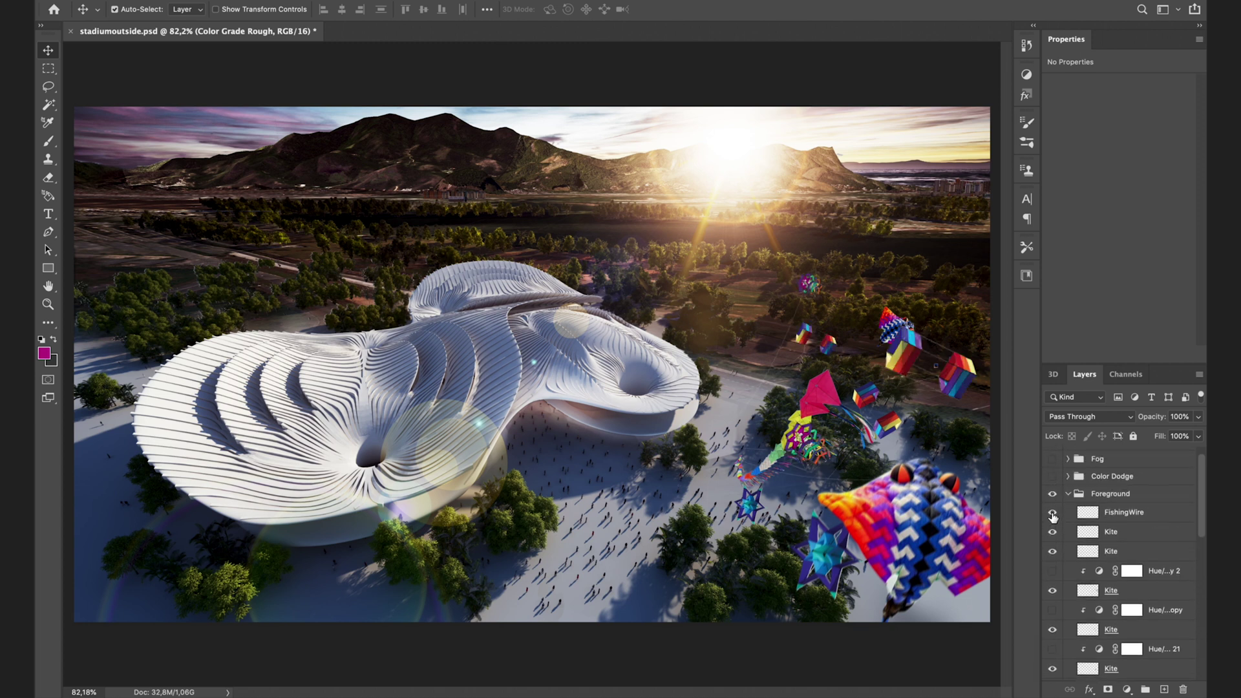
click(1053, 516)
Turn on the clipped Hue/Saturation adjustments of the three lowest Kite layers: Hue/Saturation 23, the copy and Hue/Saturation 17
scroll(1111, 528, down, 5)
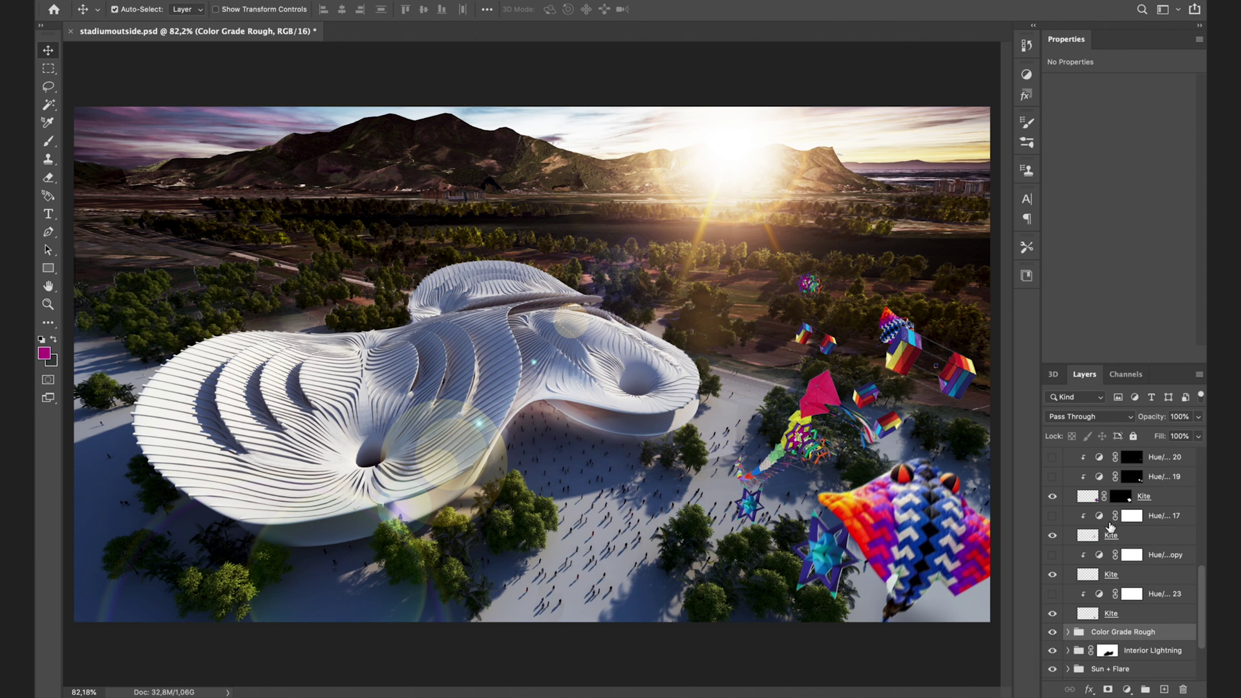
click(1053, 593)
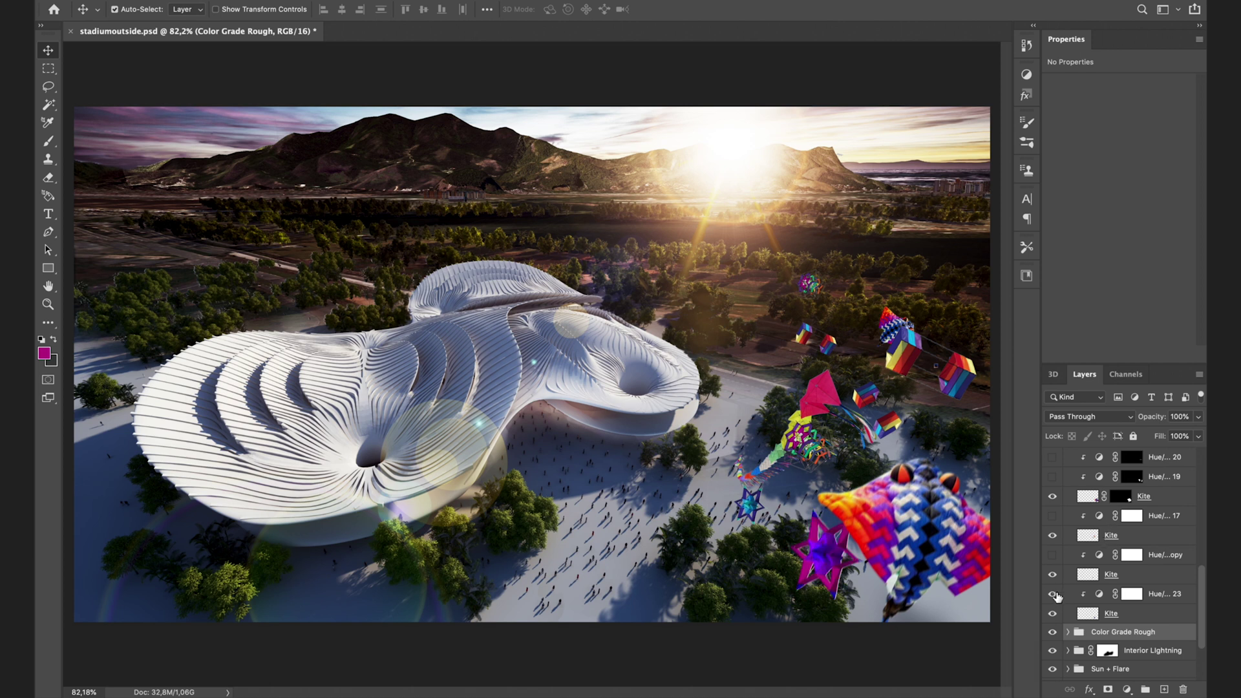
click(1055, 556)
click(1053, 516)
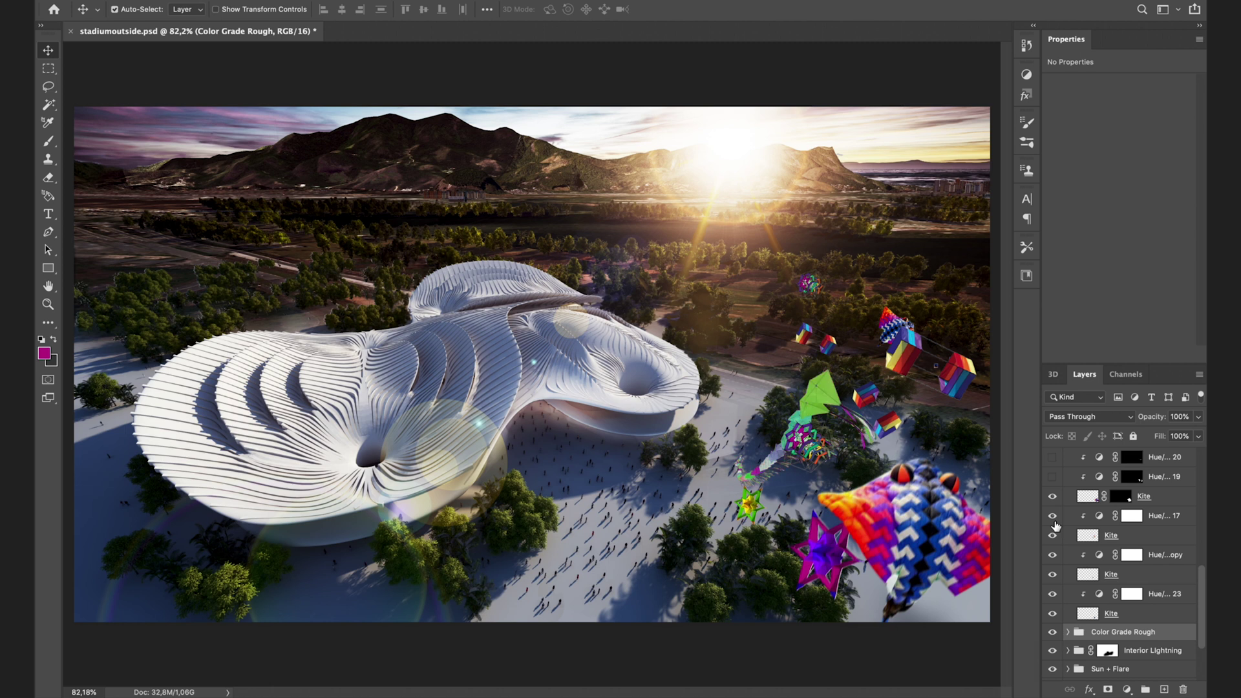
Turn on Hue/Saturation 19, Hue/Saturation 20 and Brightness/Contrast 9 for the large foreground kite
scroll(1055, 526, up, 2)
click(1053, 532)
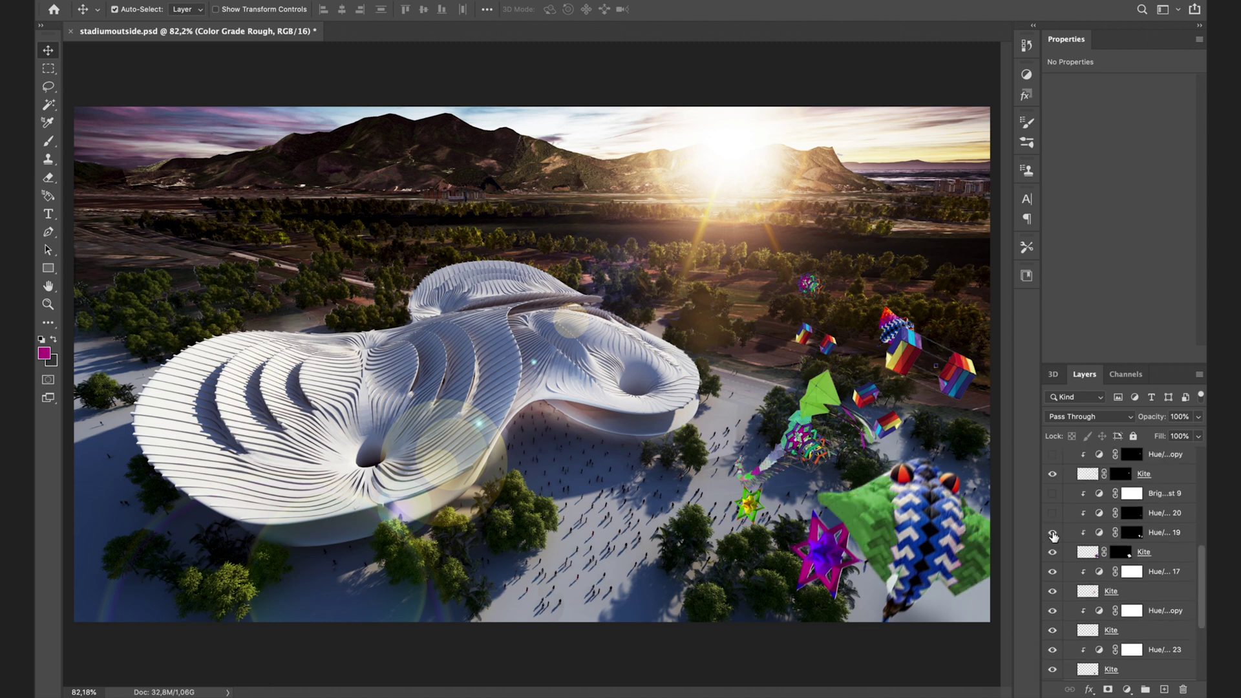
click(1053, 514)
click(1053, 494)
Turn on the remaining kite color adjustments, from the two masked Hue/Saturation copies through Hue/Saturation 21 to Hue/Saturation copy 2
scroll(1054, 498, up, 3)
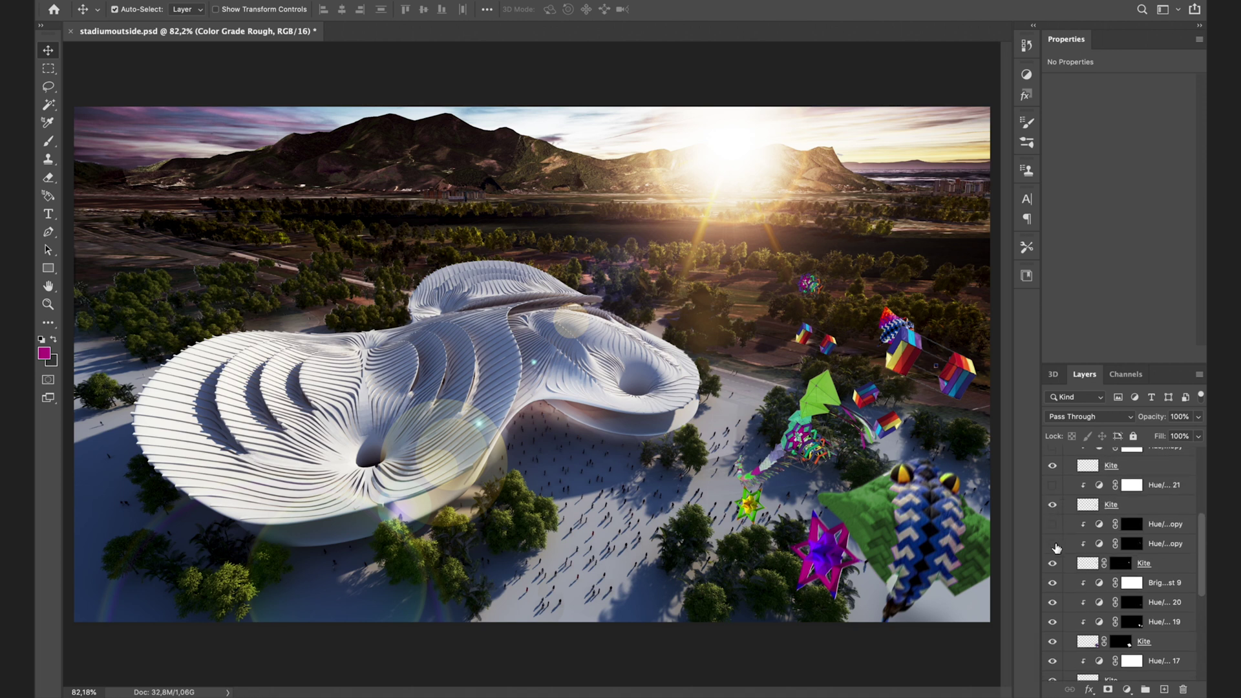
click(1053, 525)
click(1052, 485)
scroll(1048, 489, up, 3)
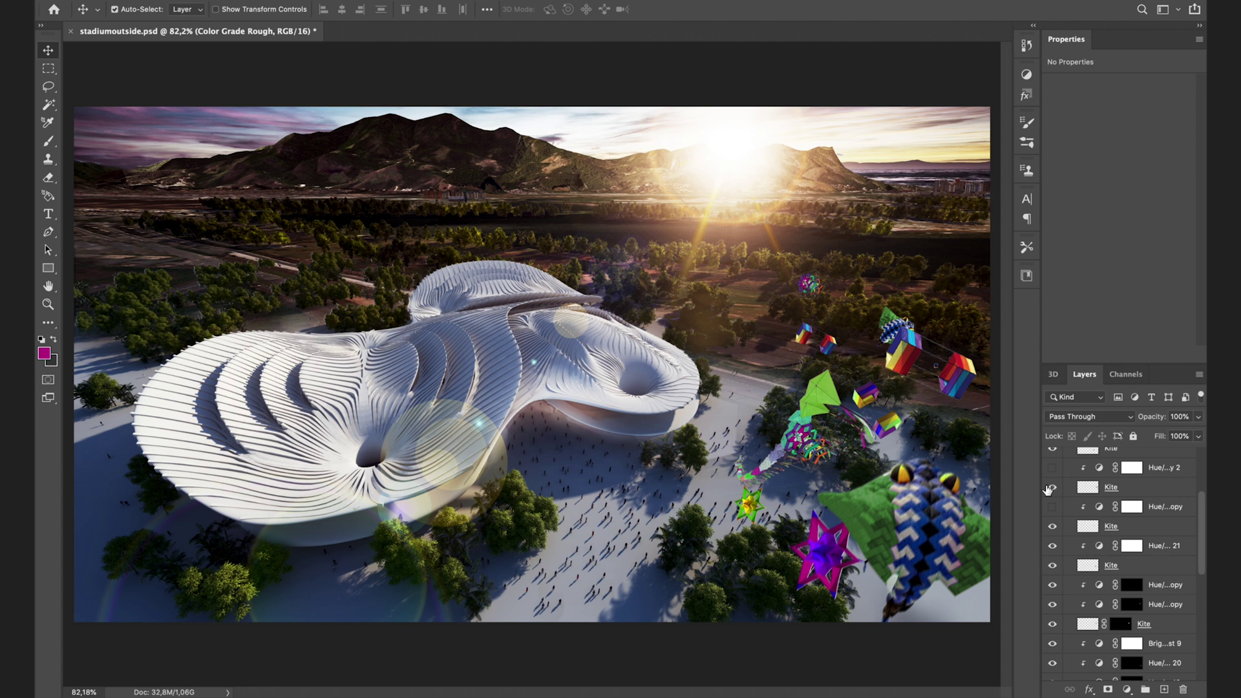
click(1052, 507)
click(1052, 468)
Create a new layer at the top of the Foreground group and set up a 1 px Hard Round brush with 100% hardness
scroll(1051, 478, up, 3)
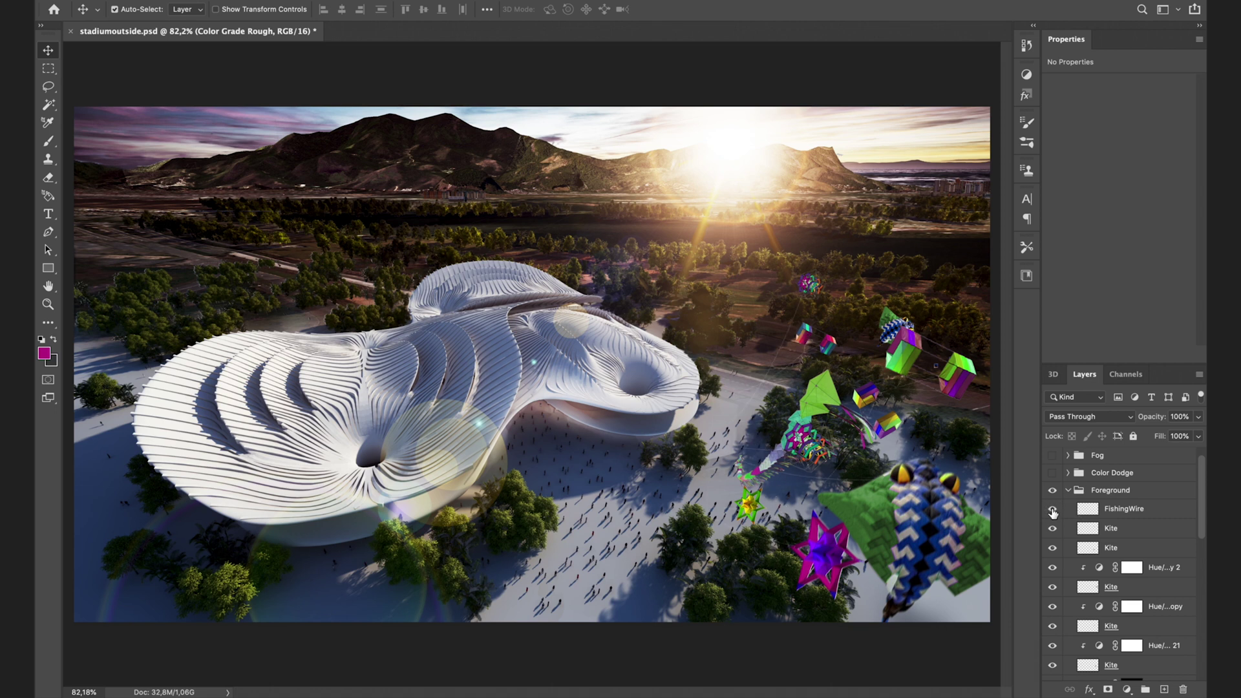
key(ctrl+shift+alt+n)
key(b)
right_click(750, 406)
mouse_move(832, 440)
mouse_down()
mouse_move(818, 439)
mouse_move(907, 467)
mouse_up()
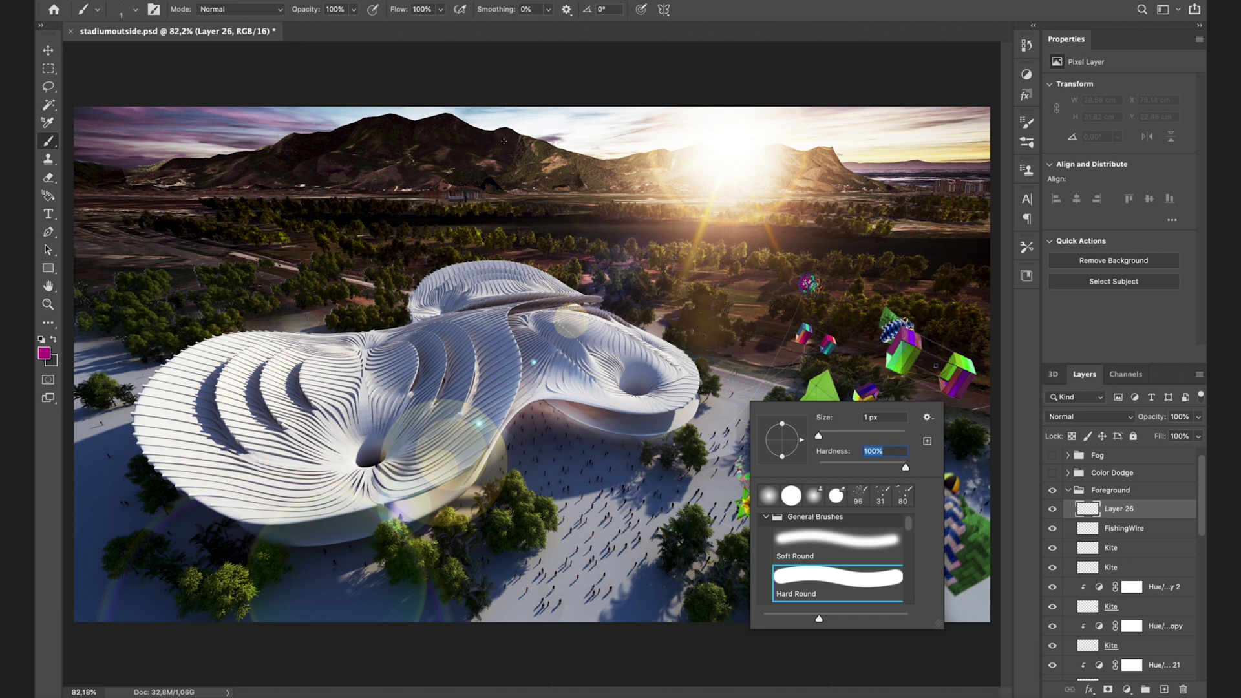
Set the foreground color to white for the brush
key(i)
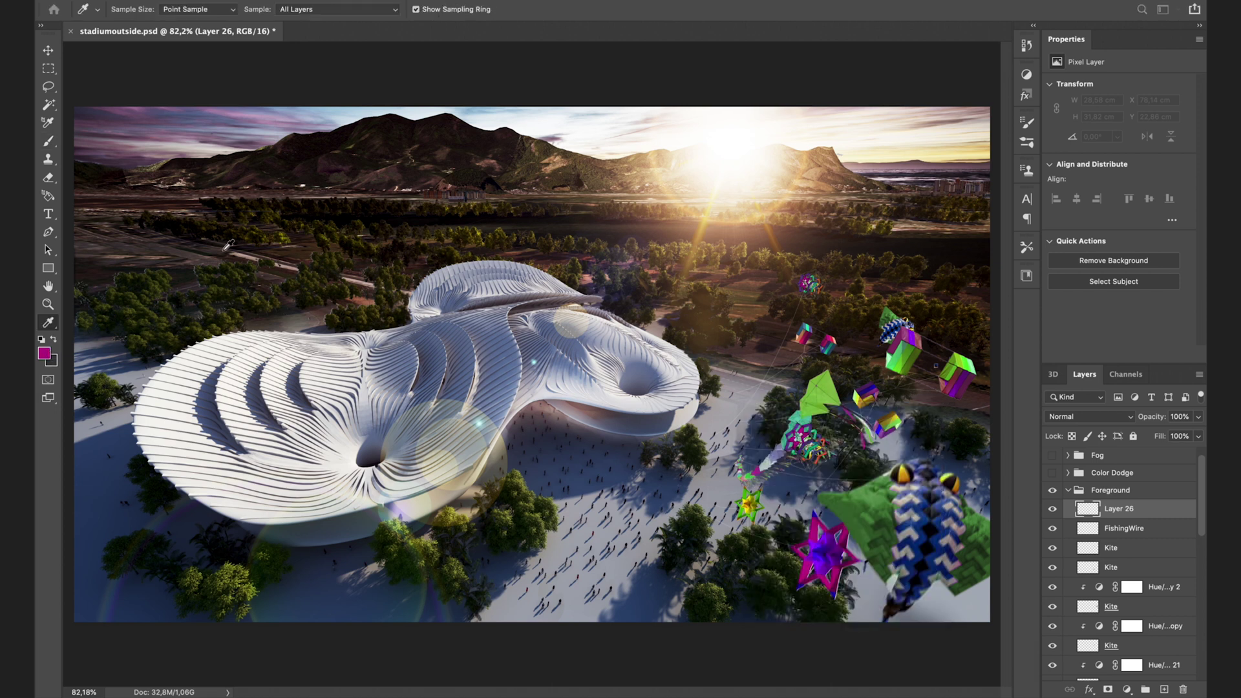
click(44, 353)
drag(471, 286, 346, 206)
click(701, 240)
key(b)
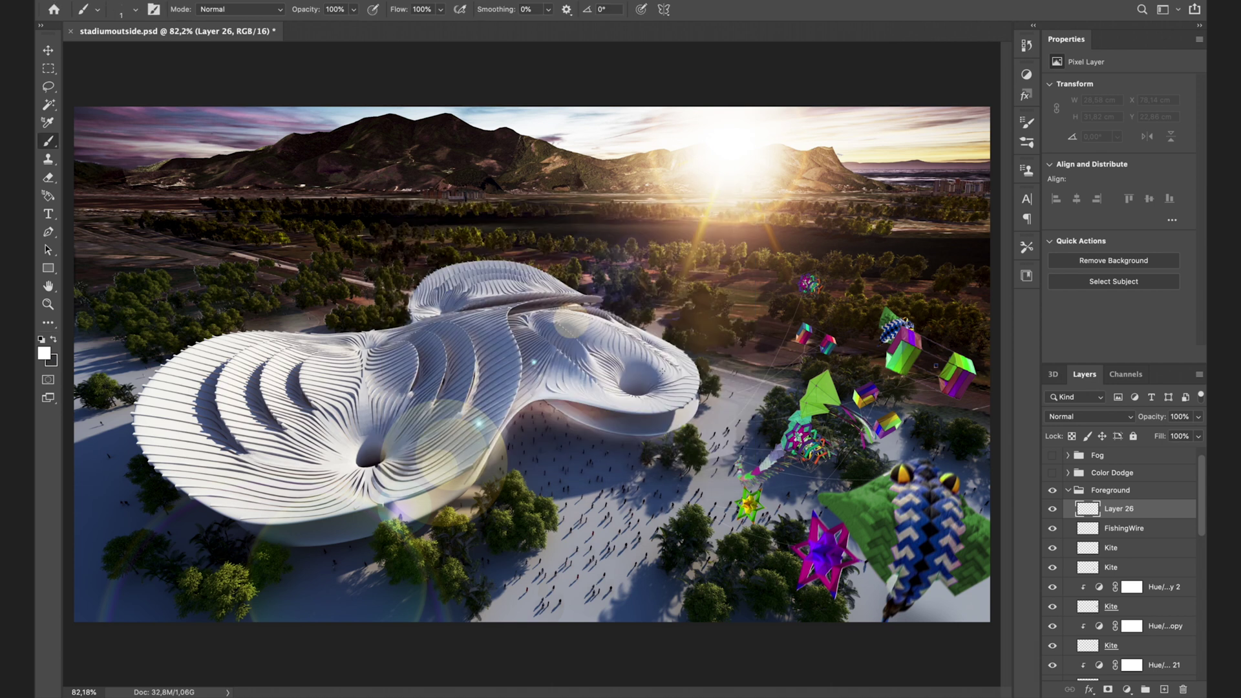
Draw a curved Pen tool path about 9.6 cm wide and 18.4 cm high from the plaza up to the small distant kite
key(p)
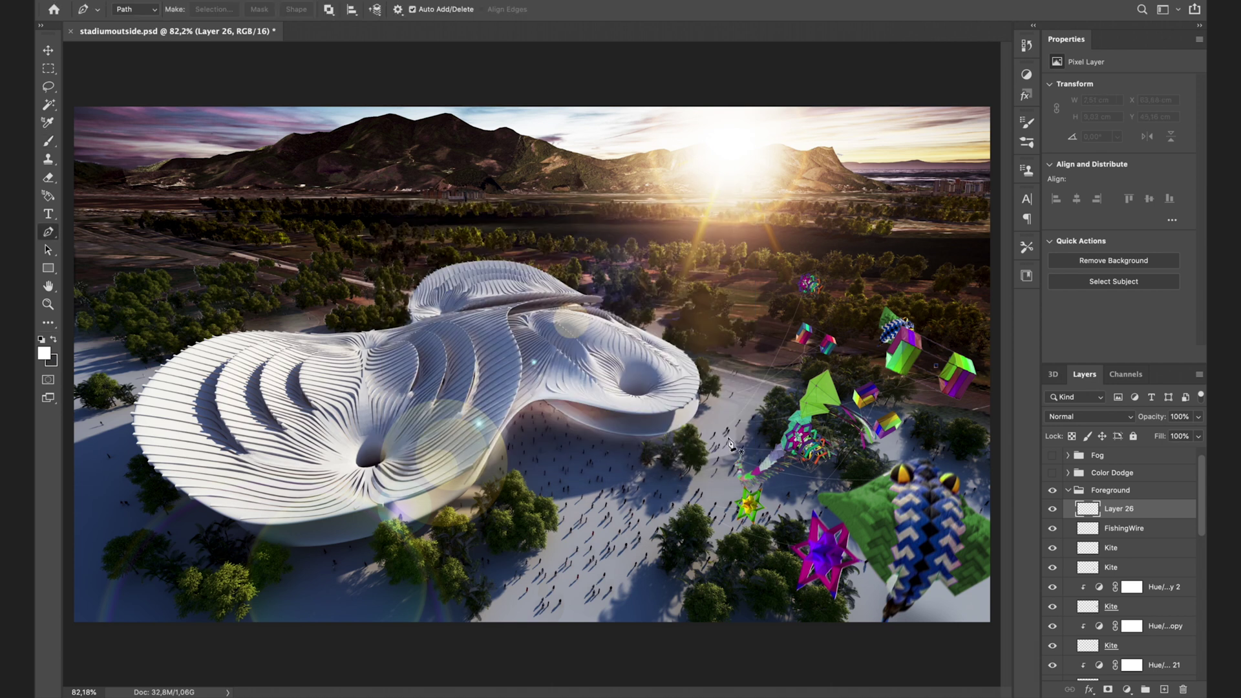
click(764, 432)
right_click(799, 361)
click(807, 348)
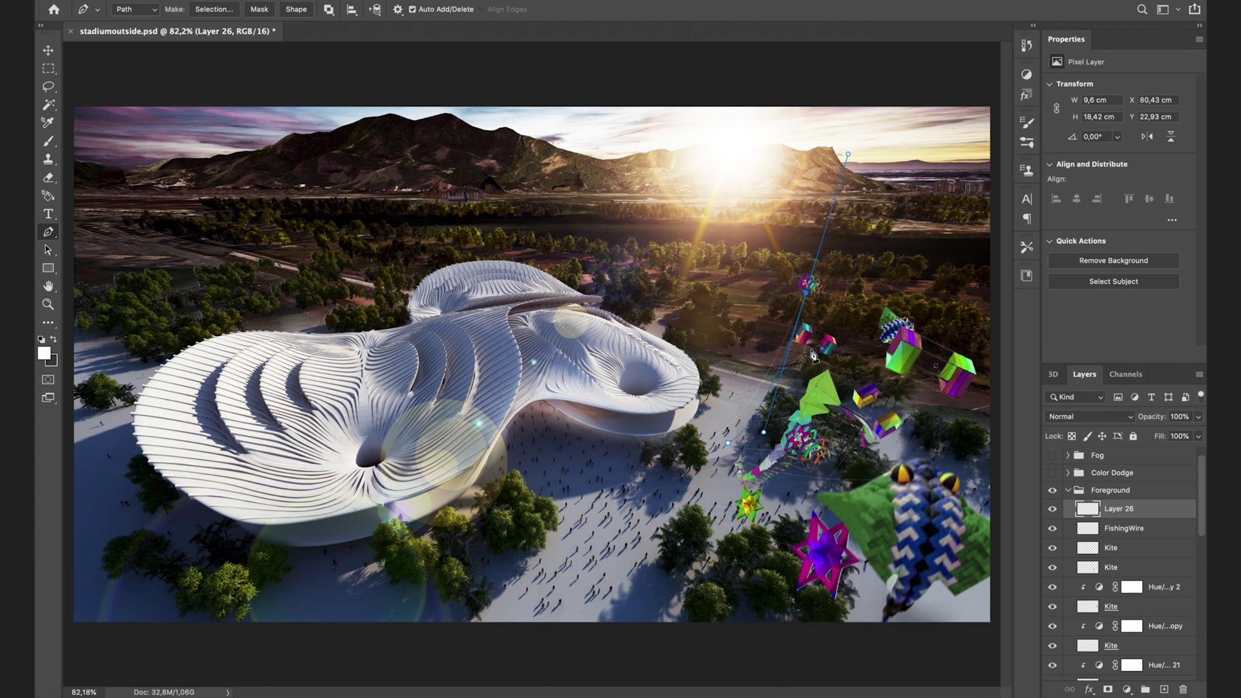
Stroke the path on the new layer using the Brush with Simulate Pressure, and clear the path
right_click(819, 334)
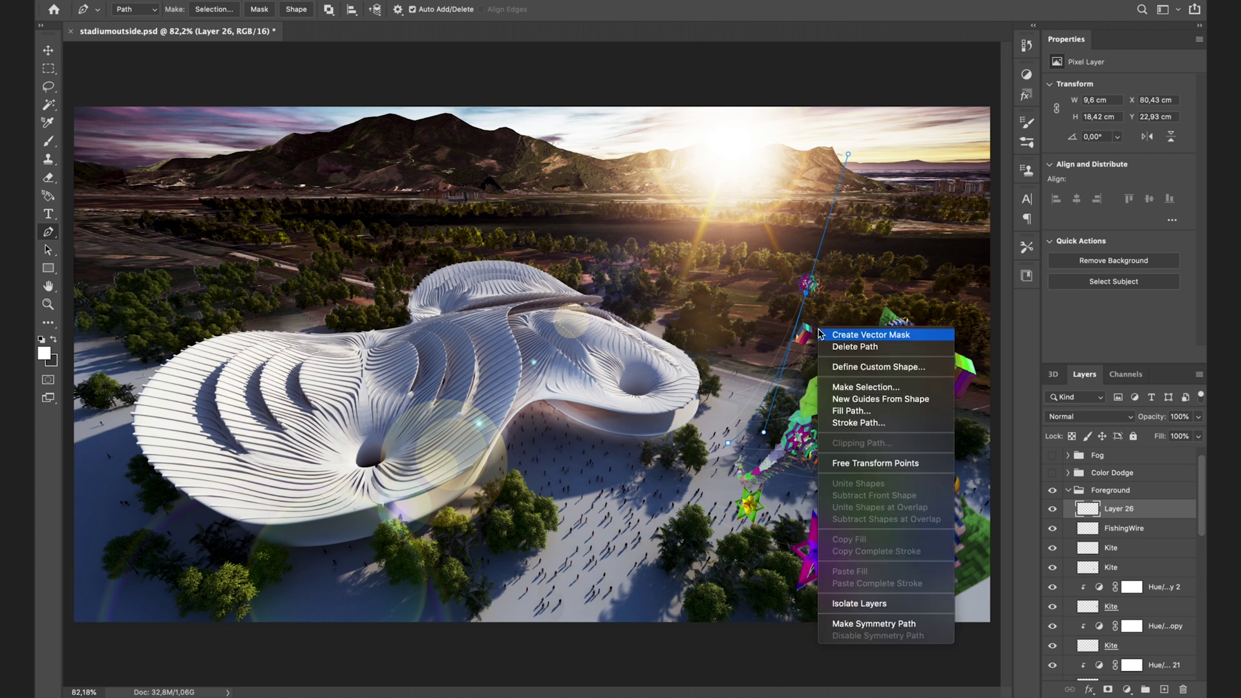
click(840, 423)
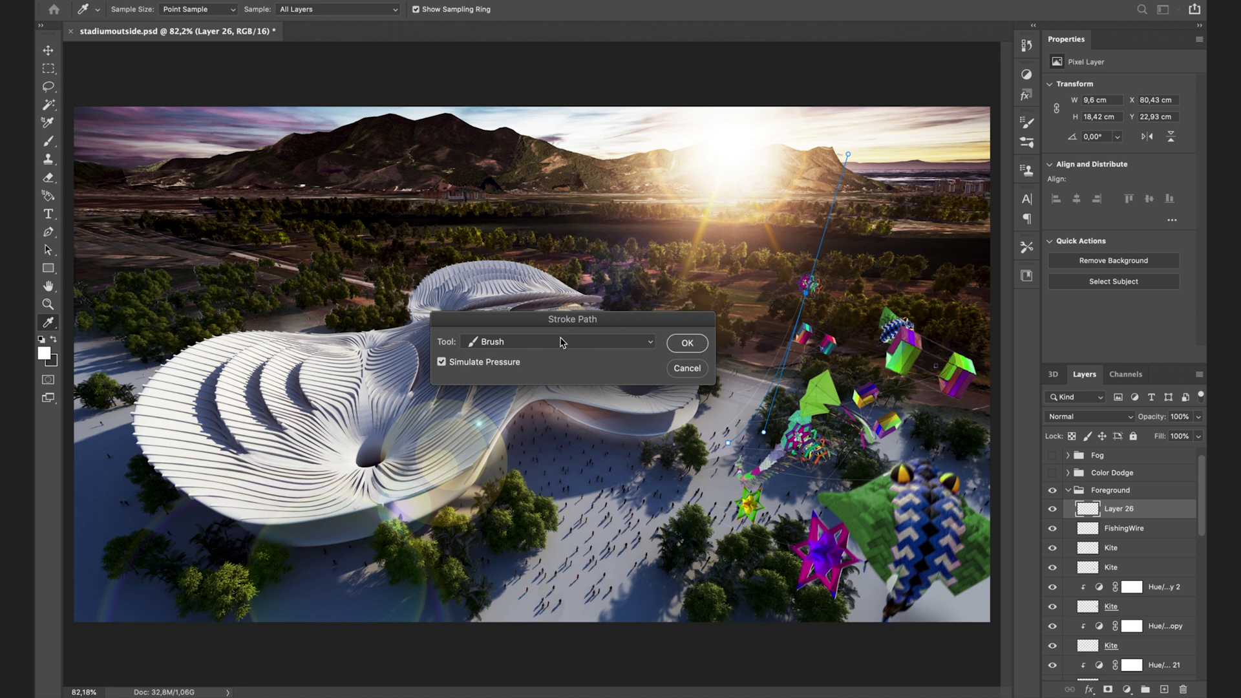
click(688, 346)
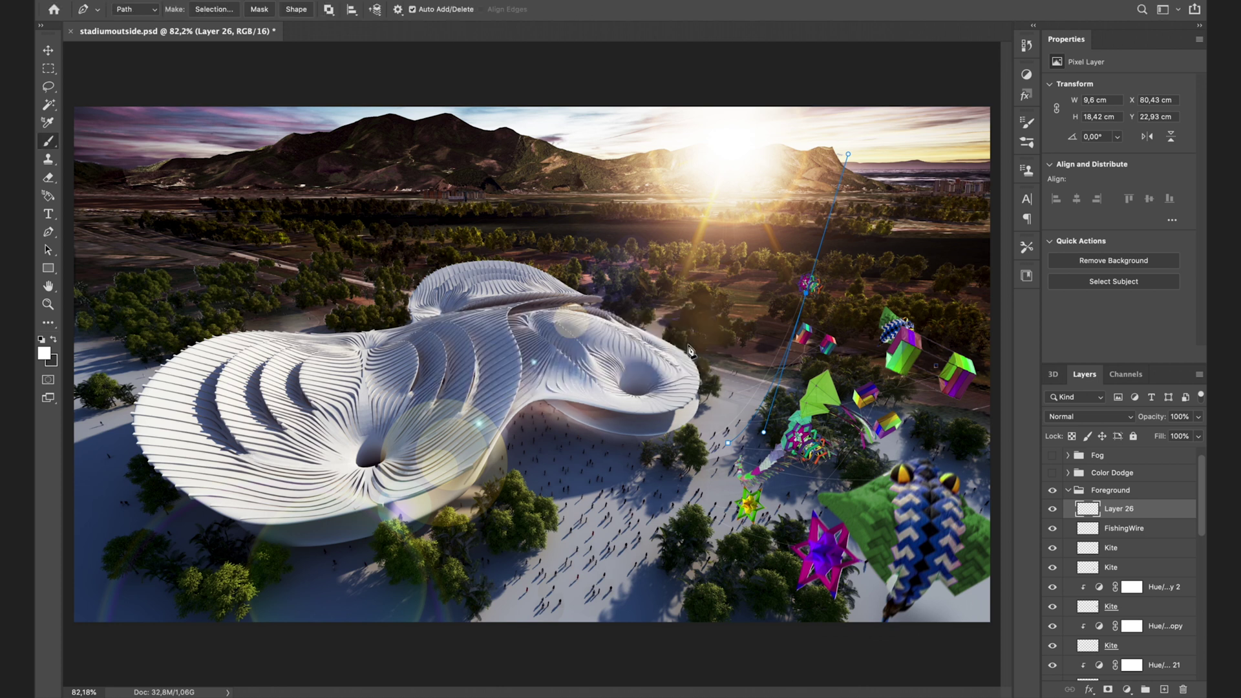
key(Escape)
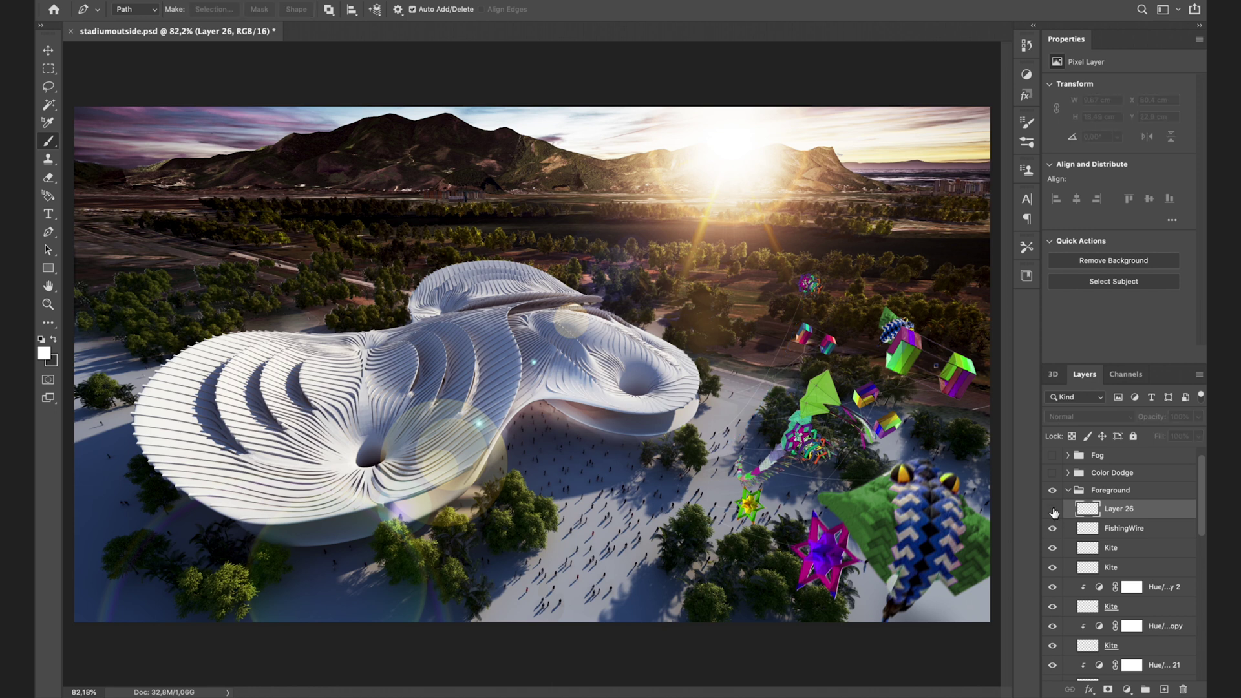
Collapse the Foreground group and compare the image with and without the kites, leaving the group visible
click(1068, 490)
click(1053, 509)
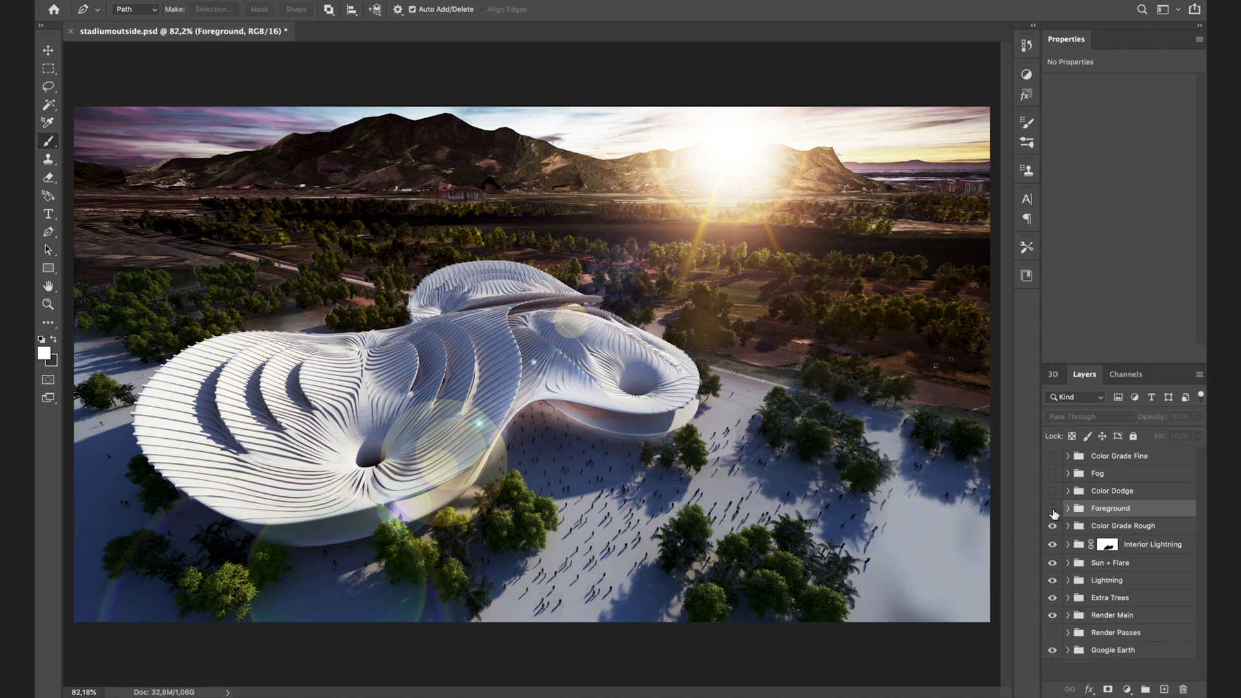
click(1052, 509)
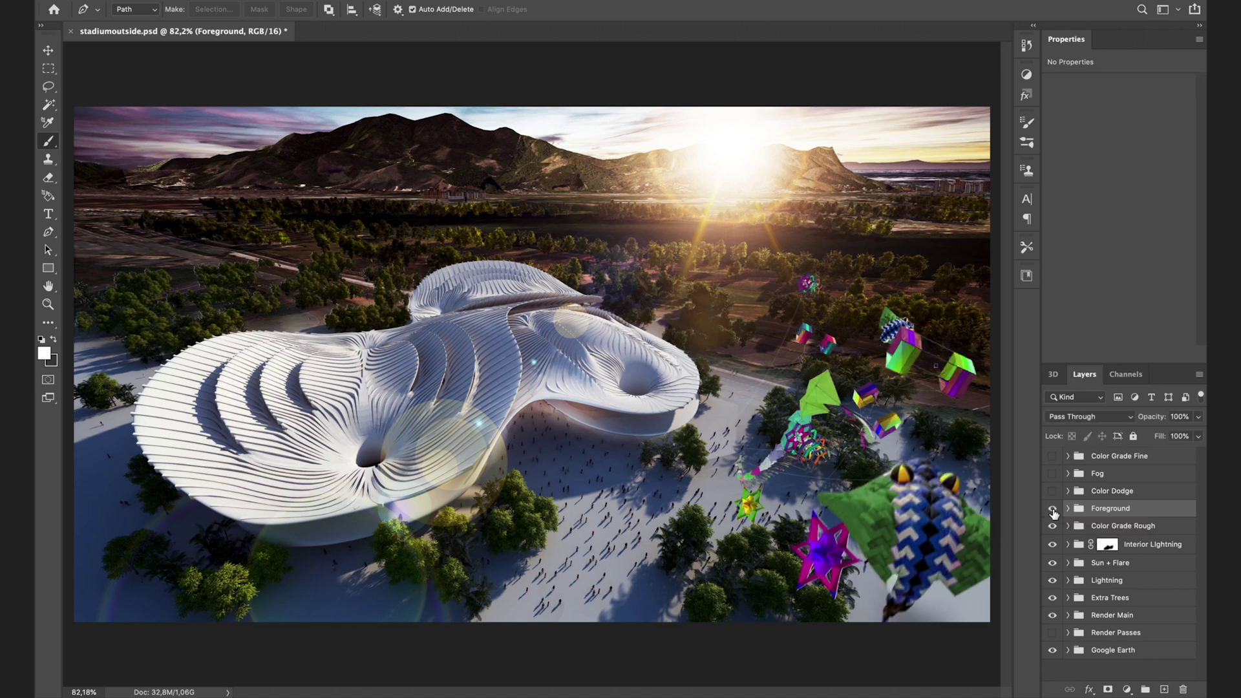
key(v)
click(1052, 509)
click(1052, 509)
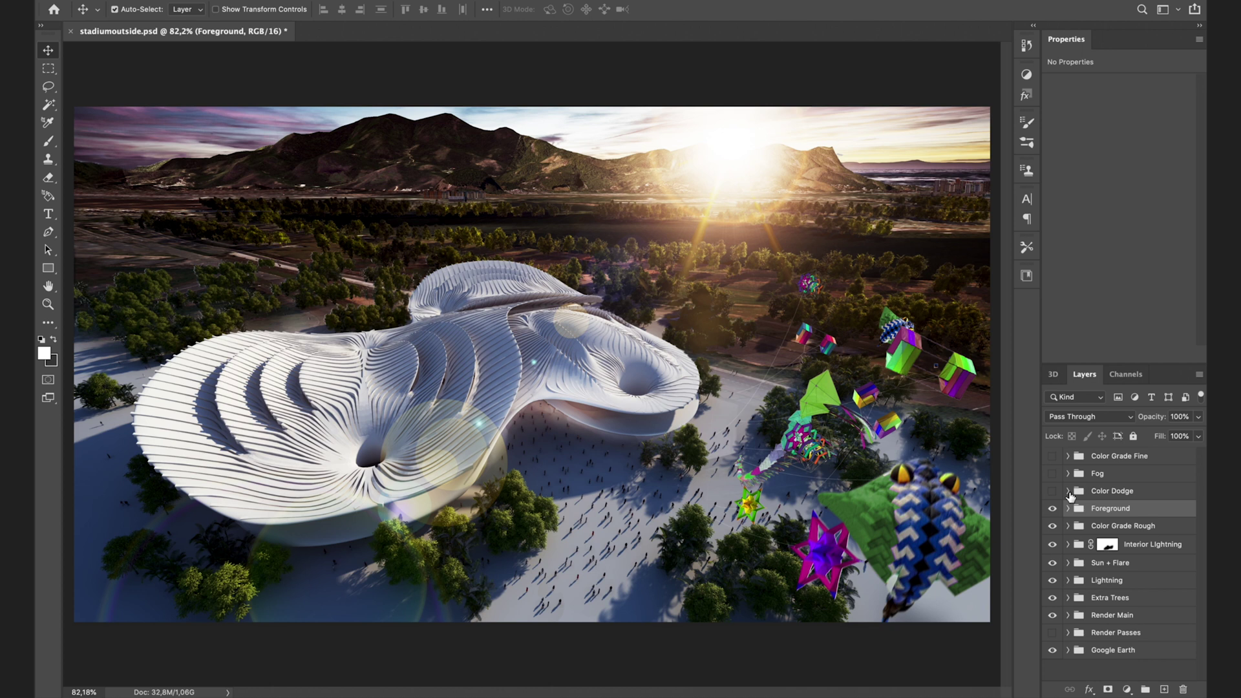
Expand the Color Dodge group and show Layer 19, Layer 20 and Layer 21 one after another
click(1068, 491)
click(1114, 493)
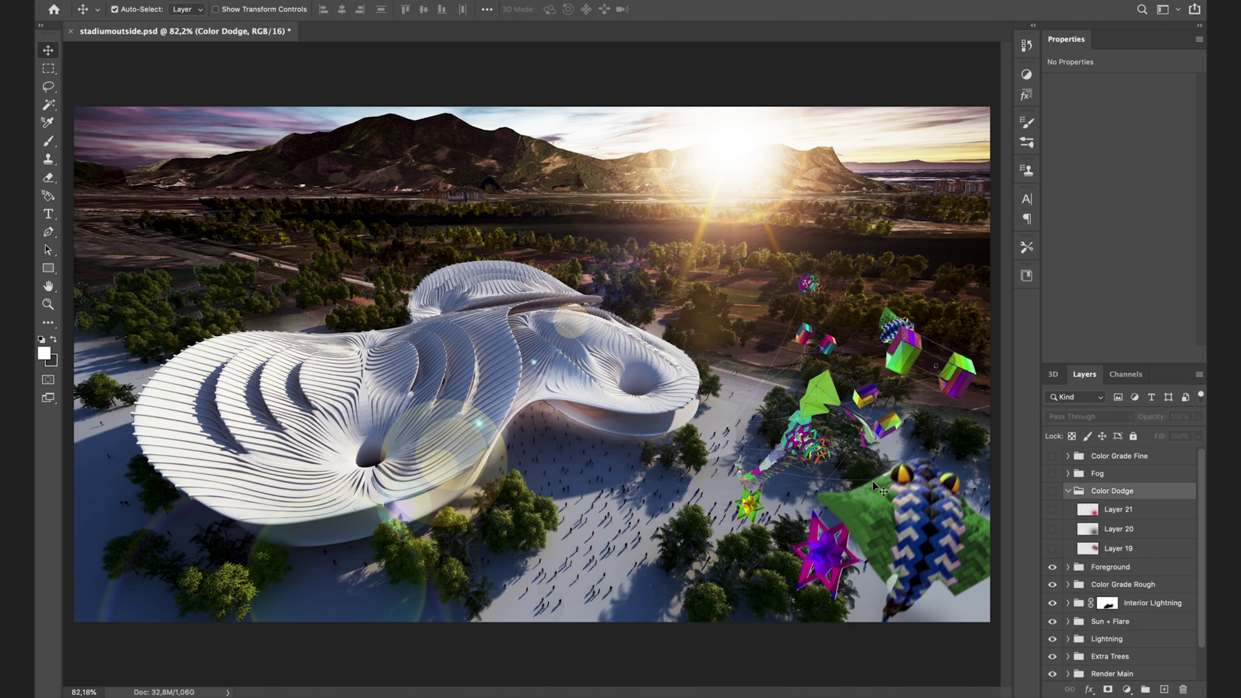
click(1053, 549)
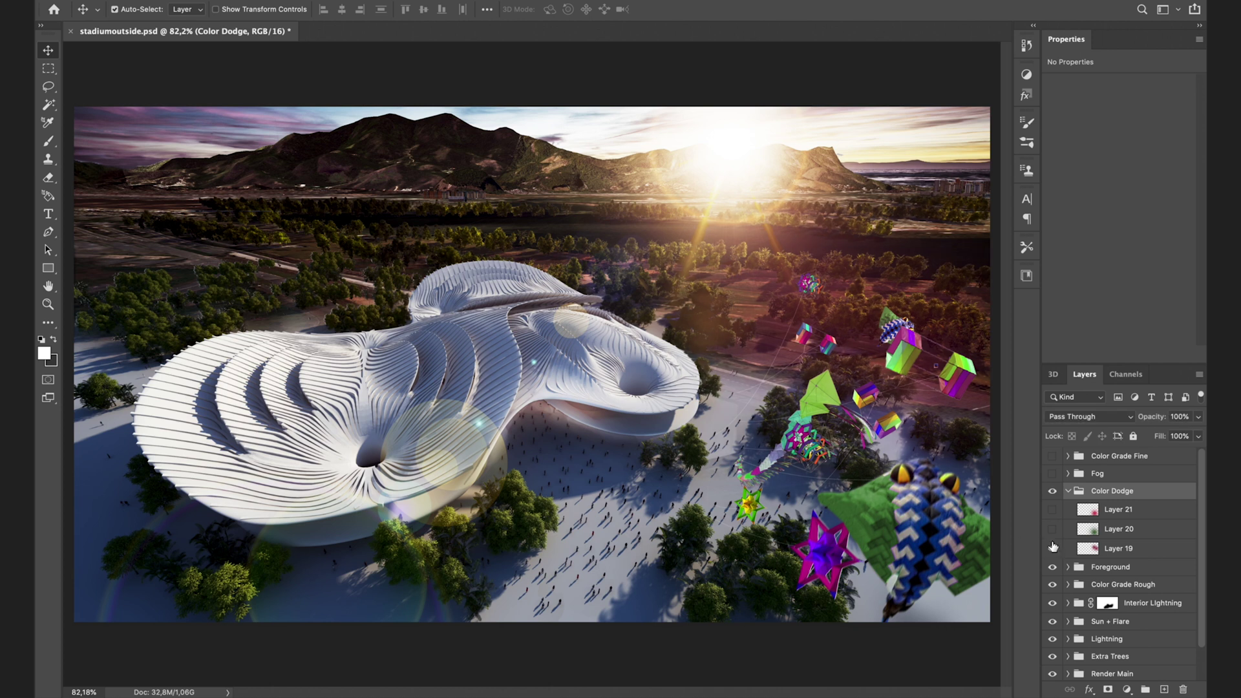
click(1054, 530)
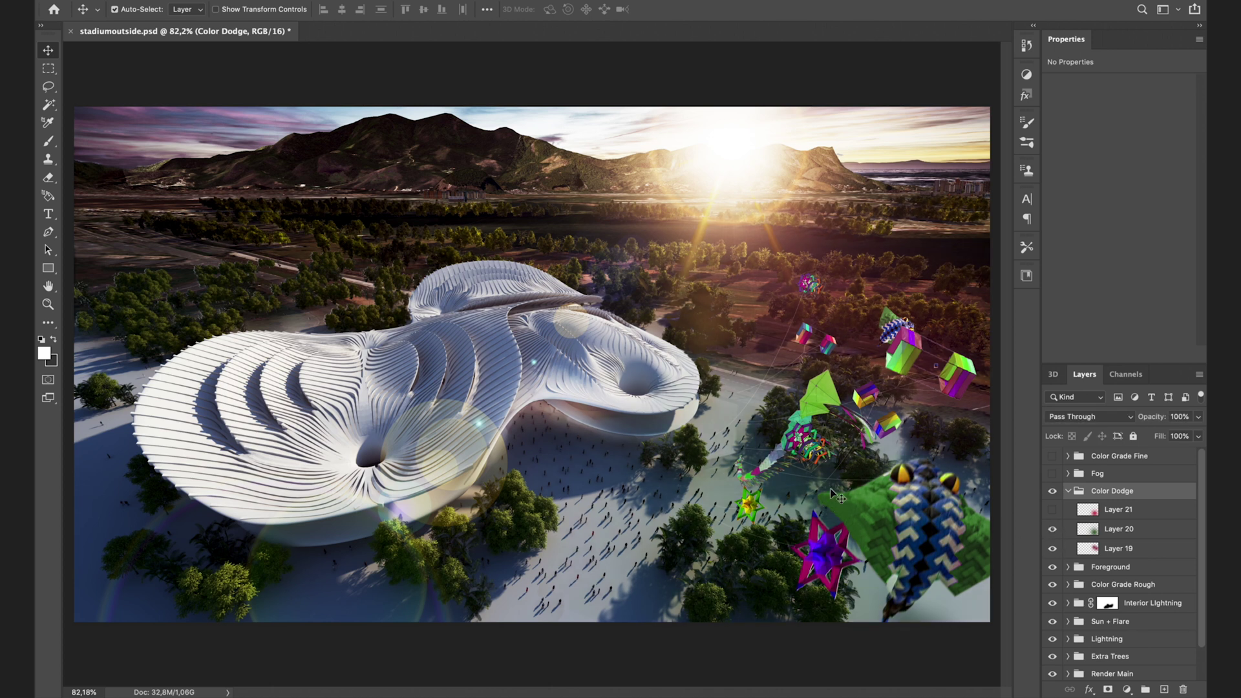
click(1053, 511)
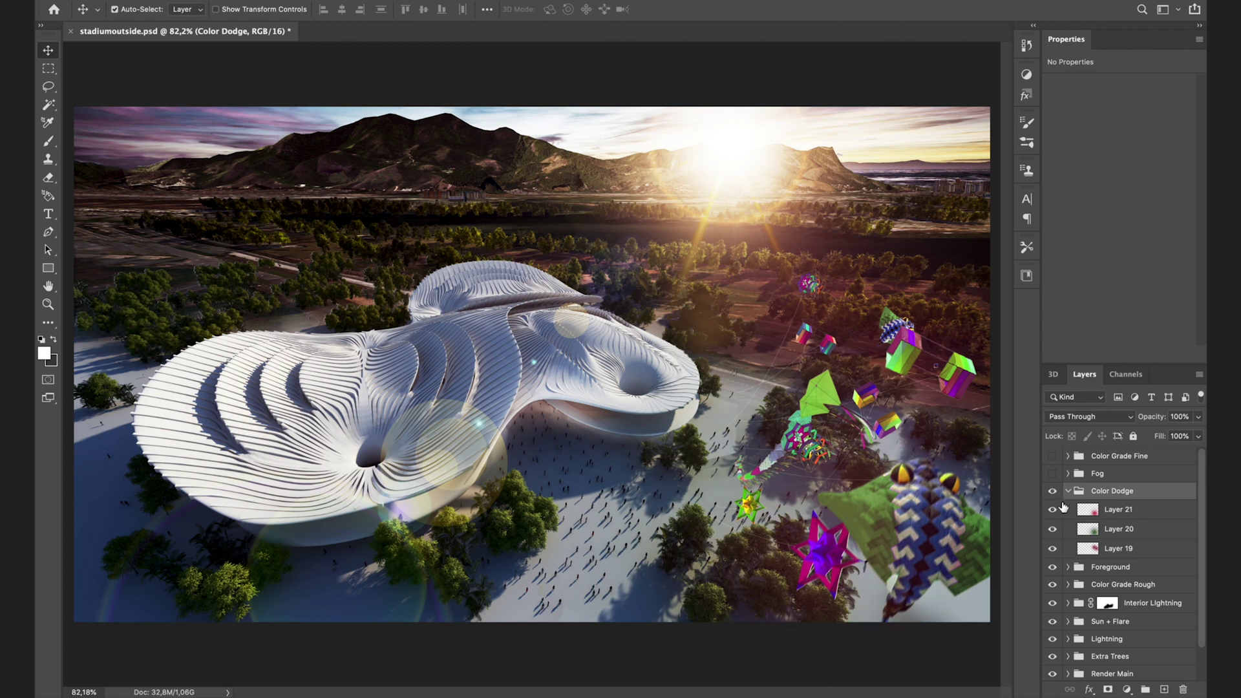
Collapse the Color Dodge group and compare the image with and without it, leaving the group visible
click(1068, 492)
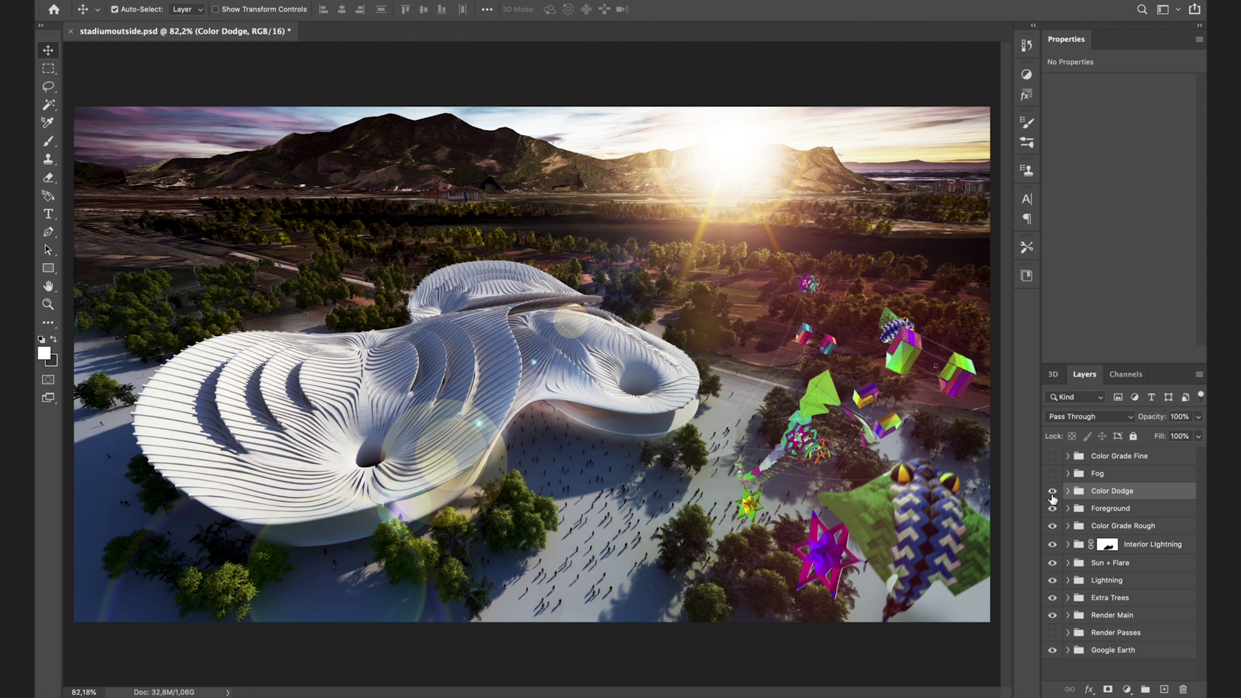
click(1053, 492)
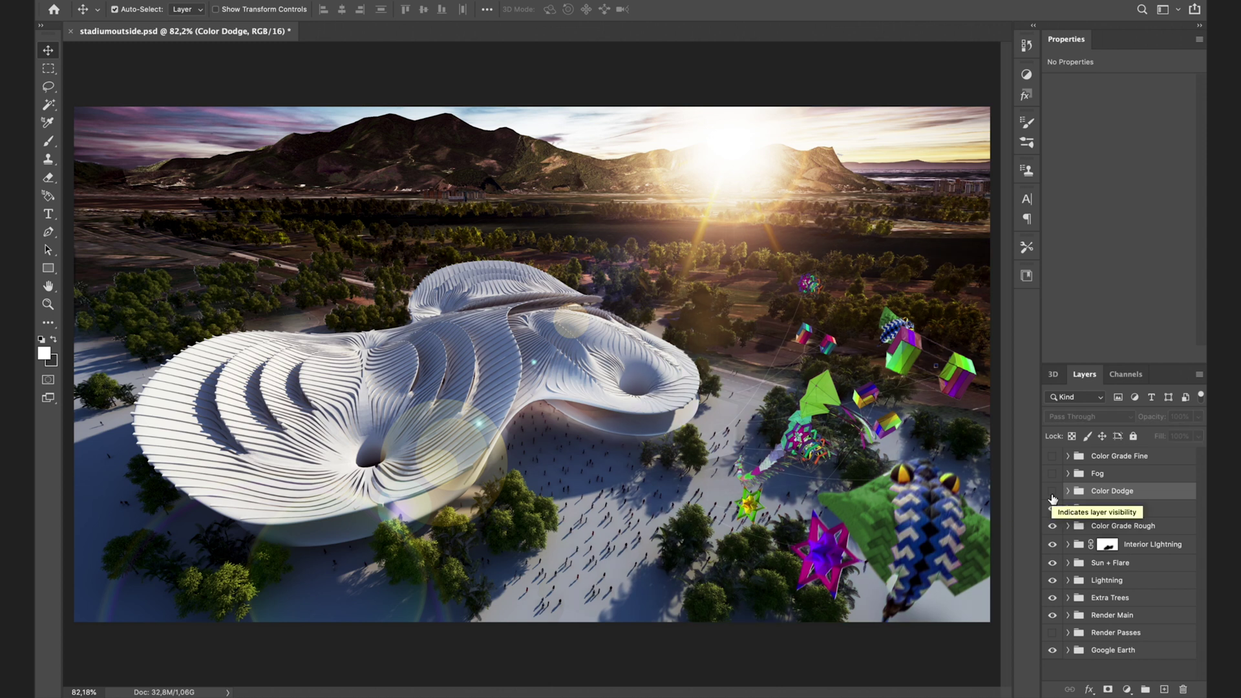
click(1052, 497)
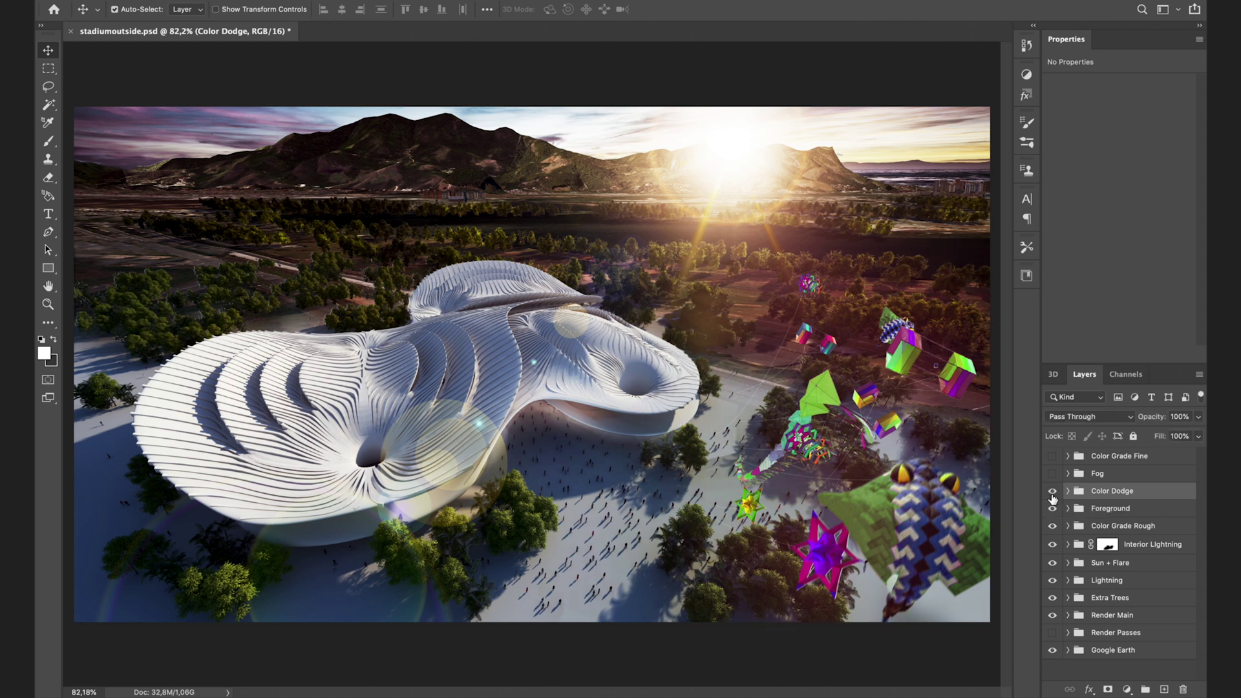
click(1052, 493)
click(1053, 493)
Show the masked layer inside the Fog group and compare the image with and without the fog, leaving the collapsed group visible
click(1072, 475)
click(1069, 474)
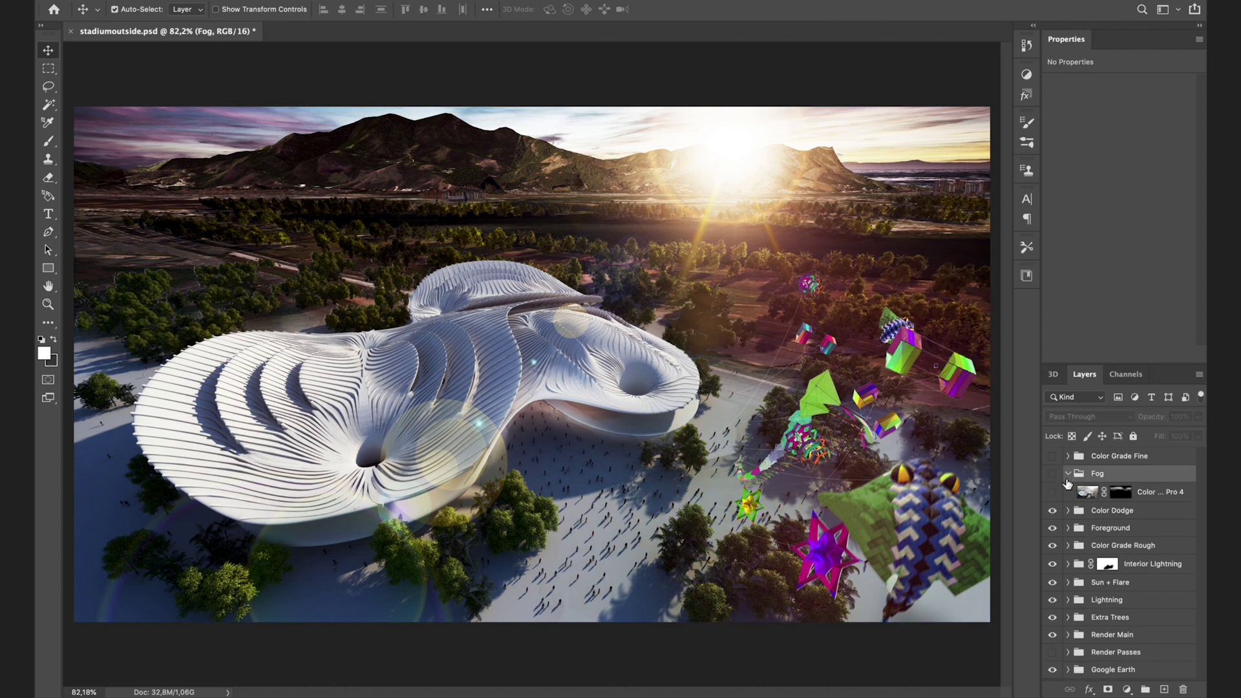
click(1051, 493)
click(1053, 494)
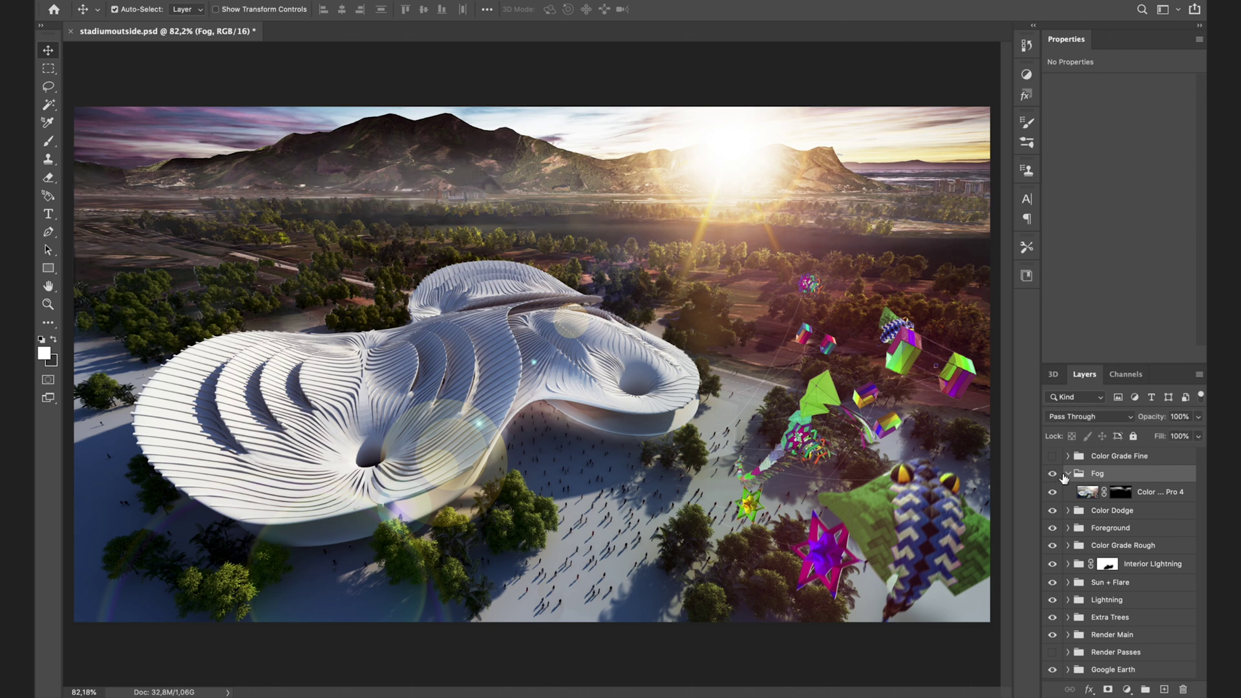
click(1067, 474)
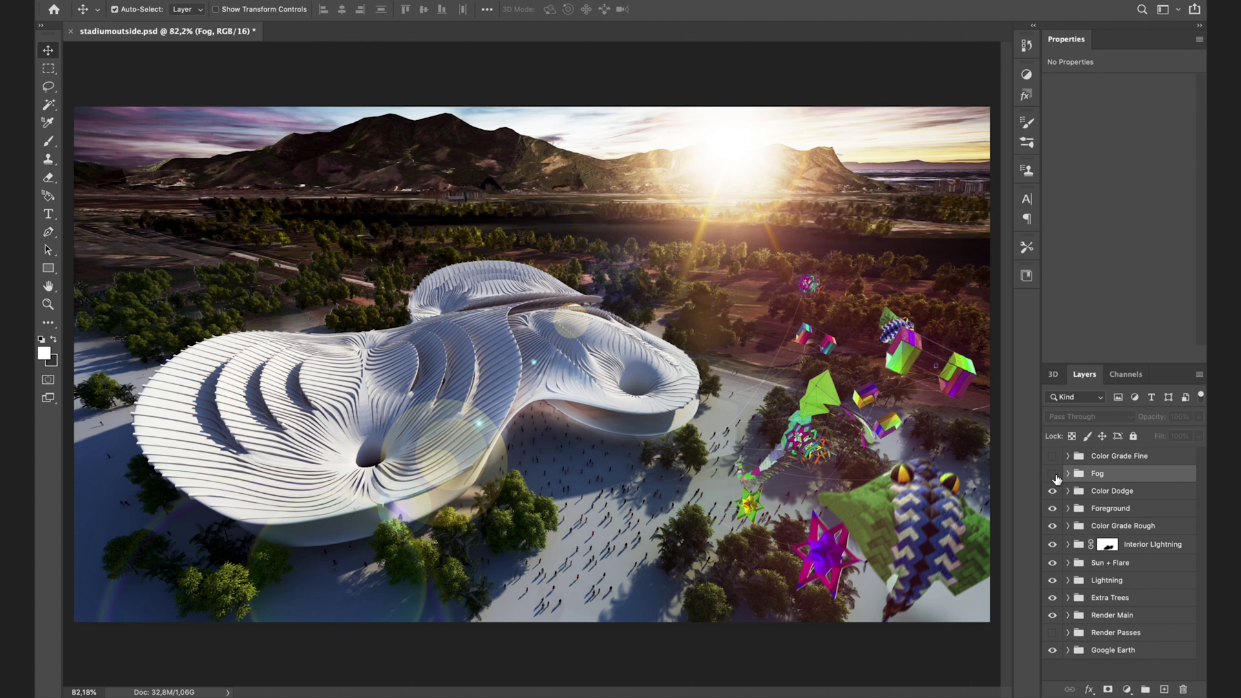
click(1055, 477)
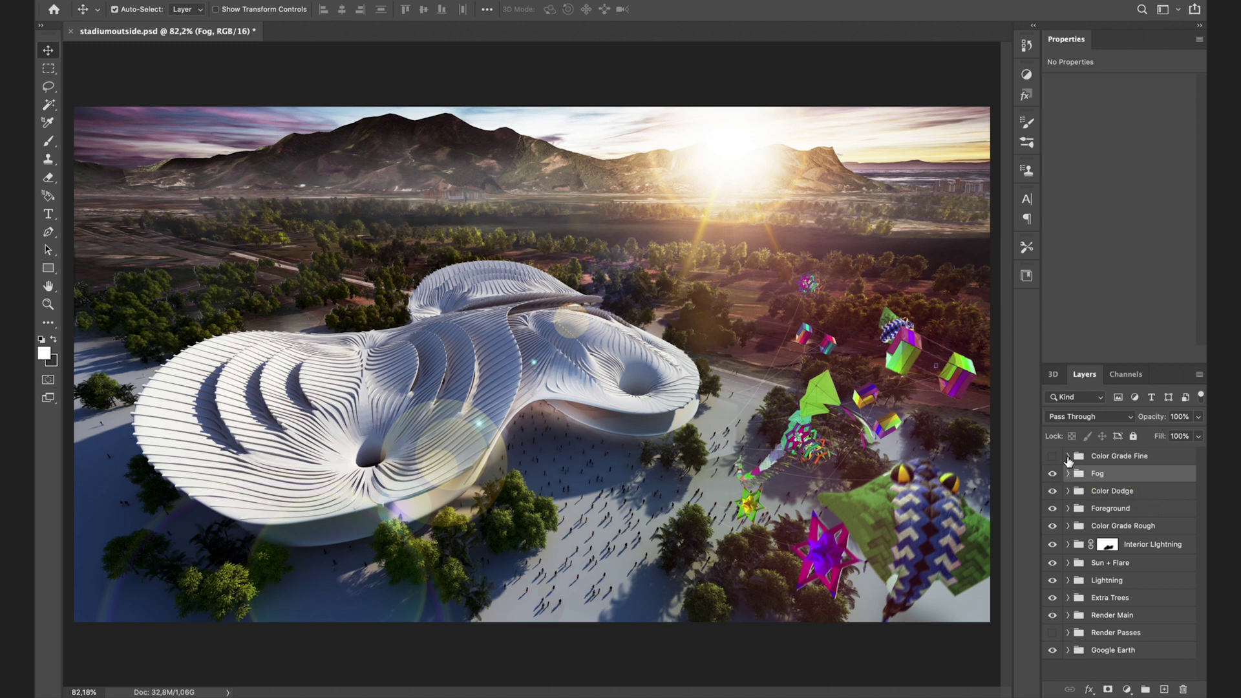
Expand the Color Grade Fine group and show its Hue/Saturation 24 adjustment layer
click(1067, 457)
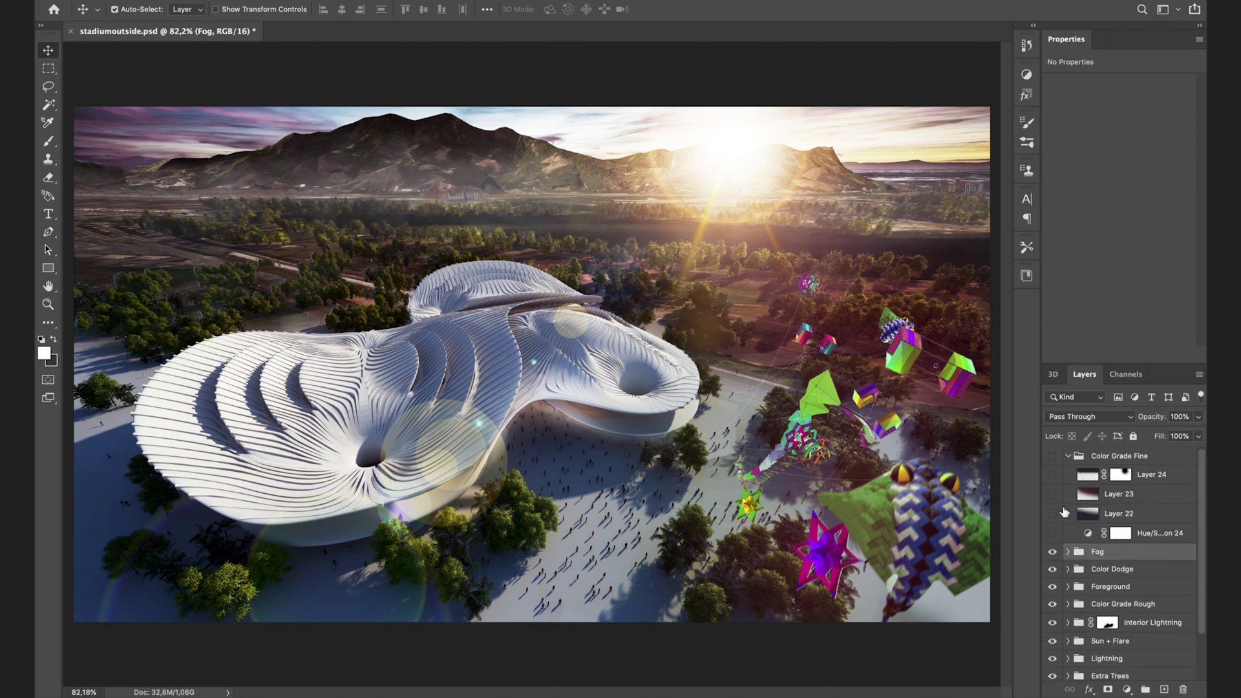
click(1087, 534)
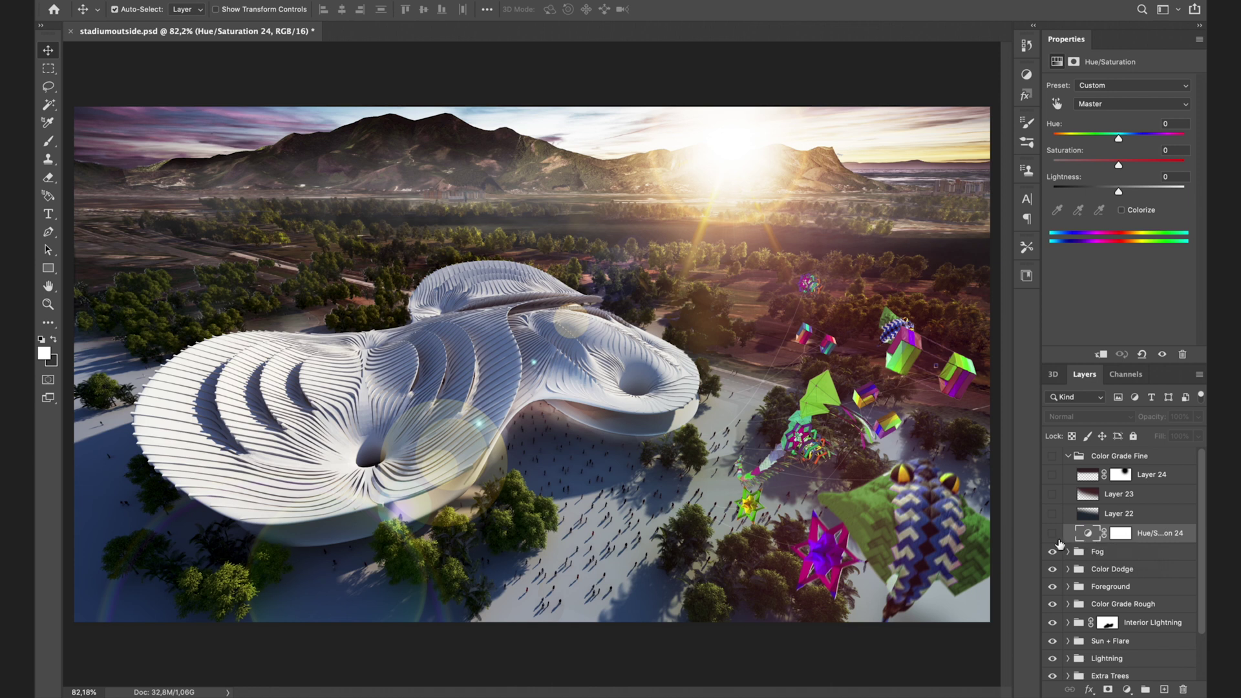
click(1053, 534)
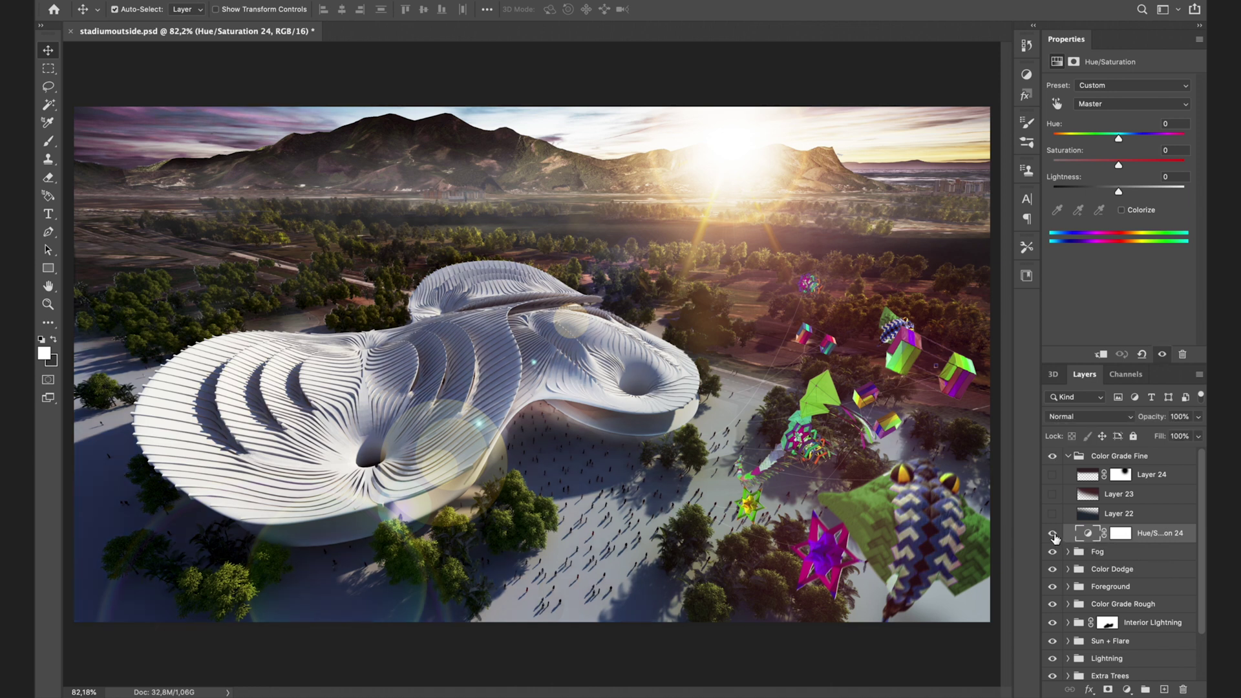
Review the Blues range of the Hue/Saturation 24 adjustment and compare the image with and without it, leaving it visible
click(1141, 107)
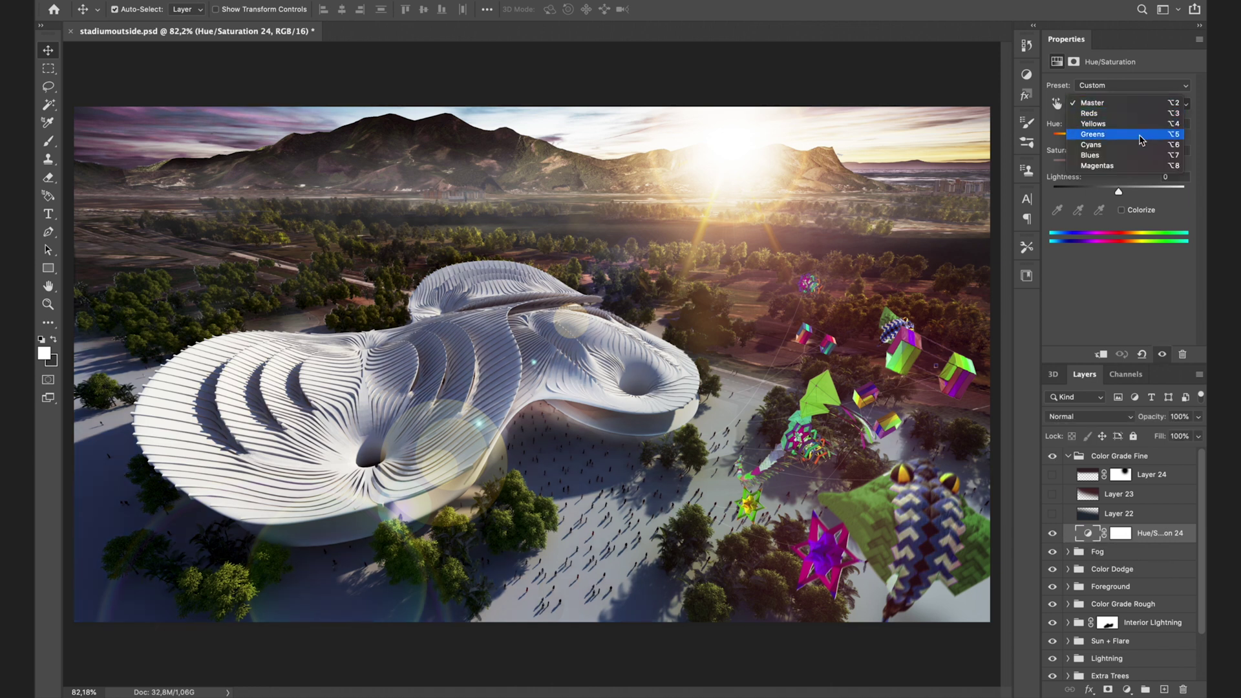
click(1141, 155)
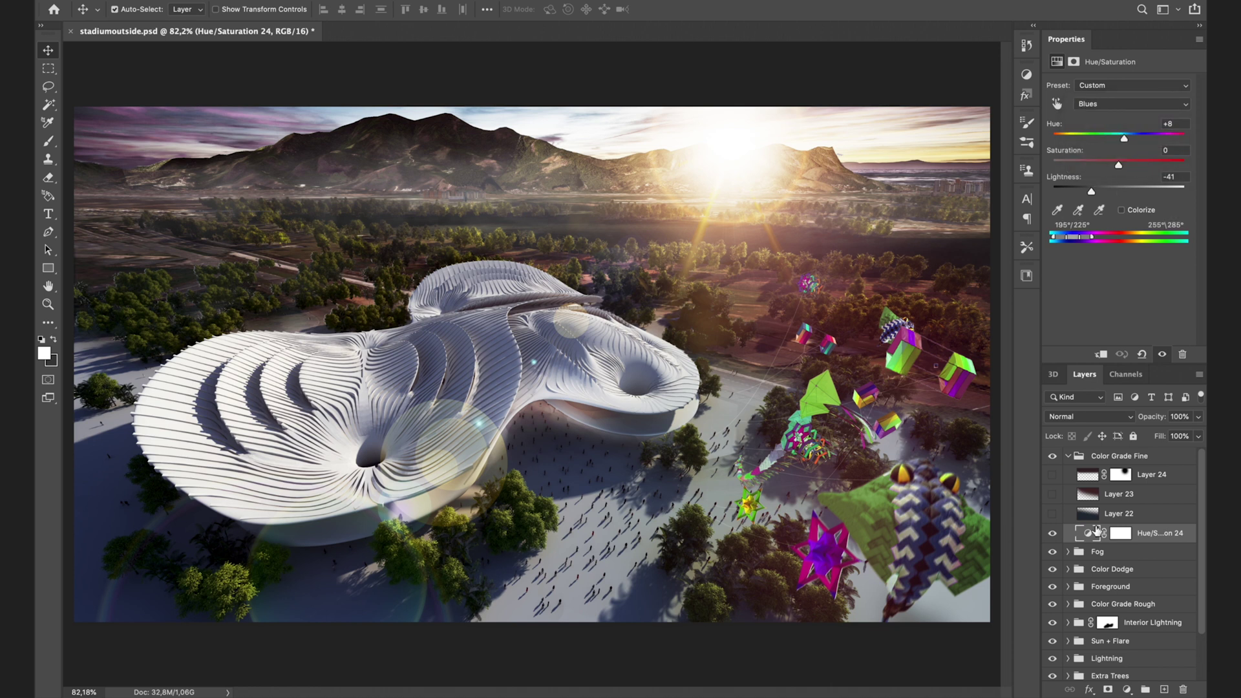
click(1053, 534)
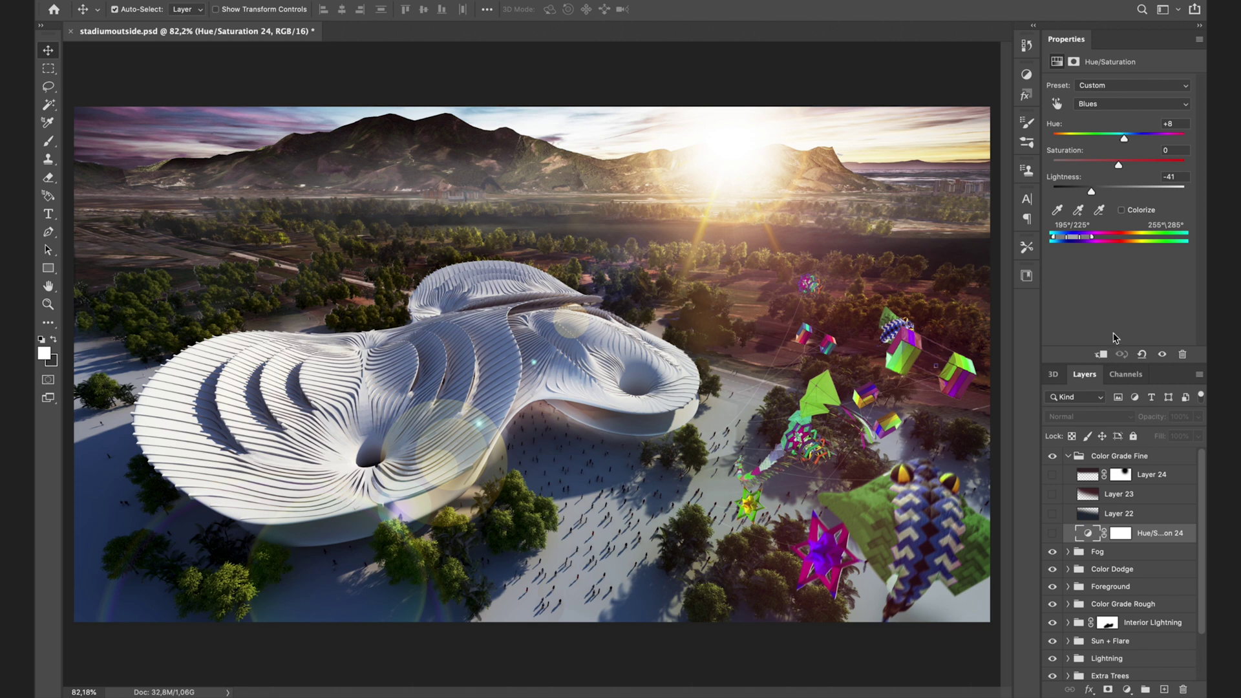
click(1053, 534)
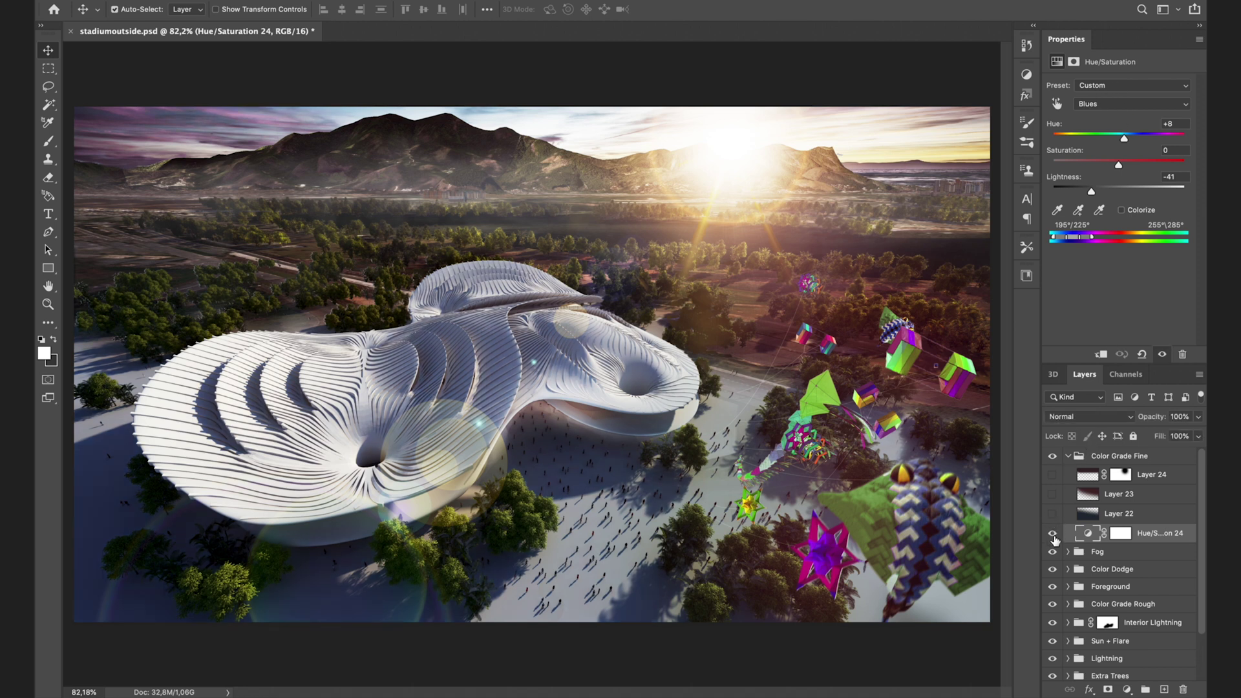
Add a new layer above Layer 22 and paint dark blue tones across the plaza with a size 1400 brush
key(ctrl+shift+alt+n)
key(b)
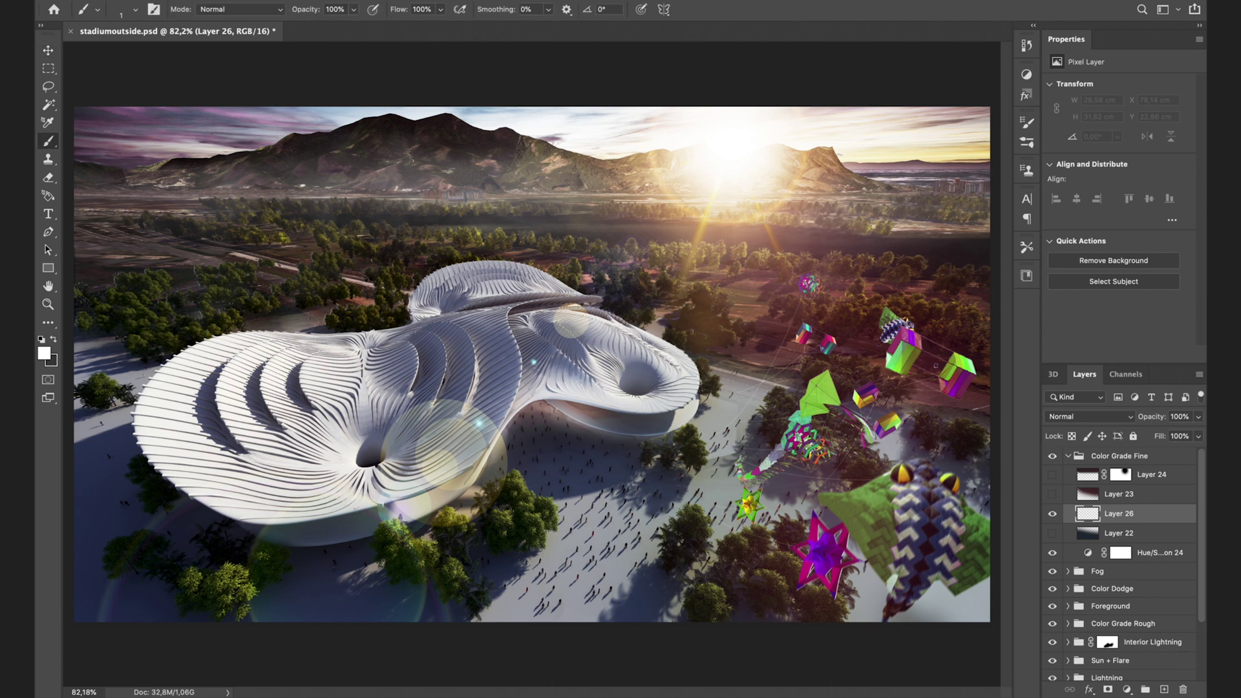
drag(365, 540, 366, 544)
scroll(365, 544, down, 5)
right_click(417, 362)
text(1400)
key(Return)
mouse_move(374, 451)
mouse_down()
mouse_move(623, 526)
mouse_move(864, 541)
mouse_up()
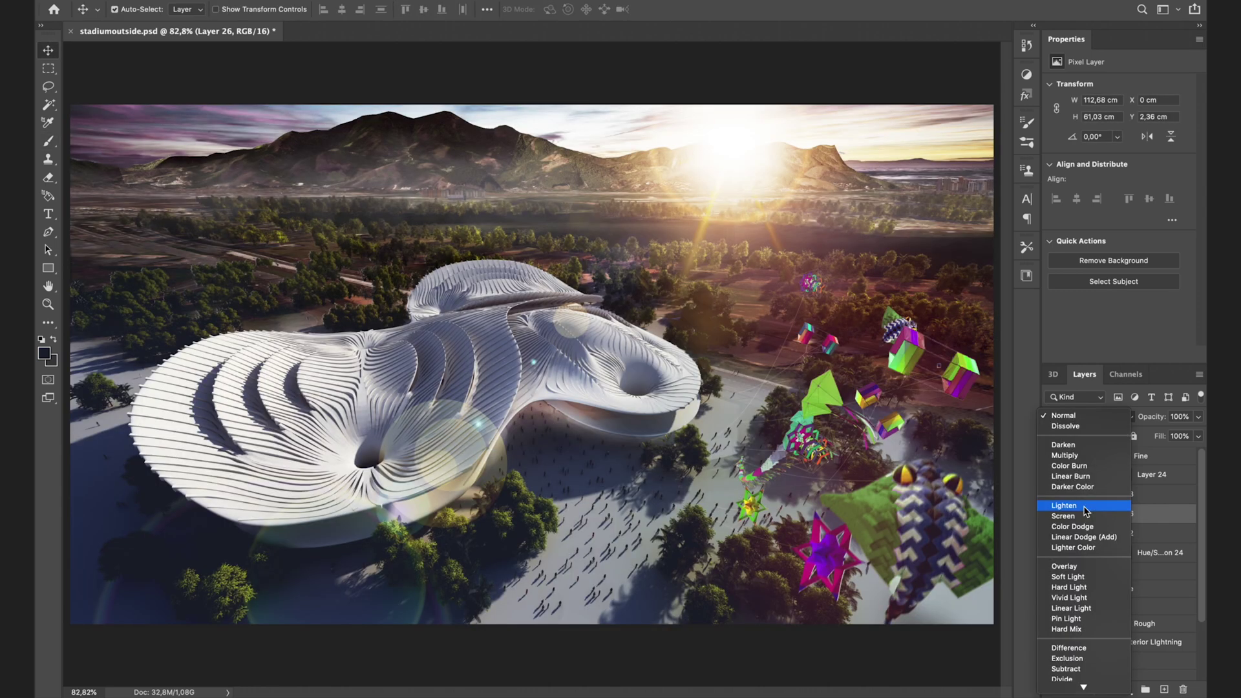
Try the painted layer in Lighten mode at 51% opacity, and undo the test layer
click(1085, 506)
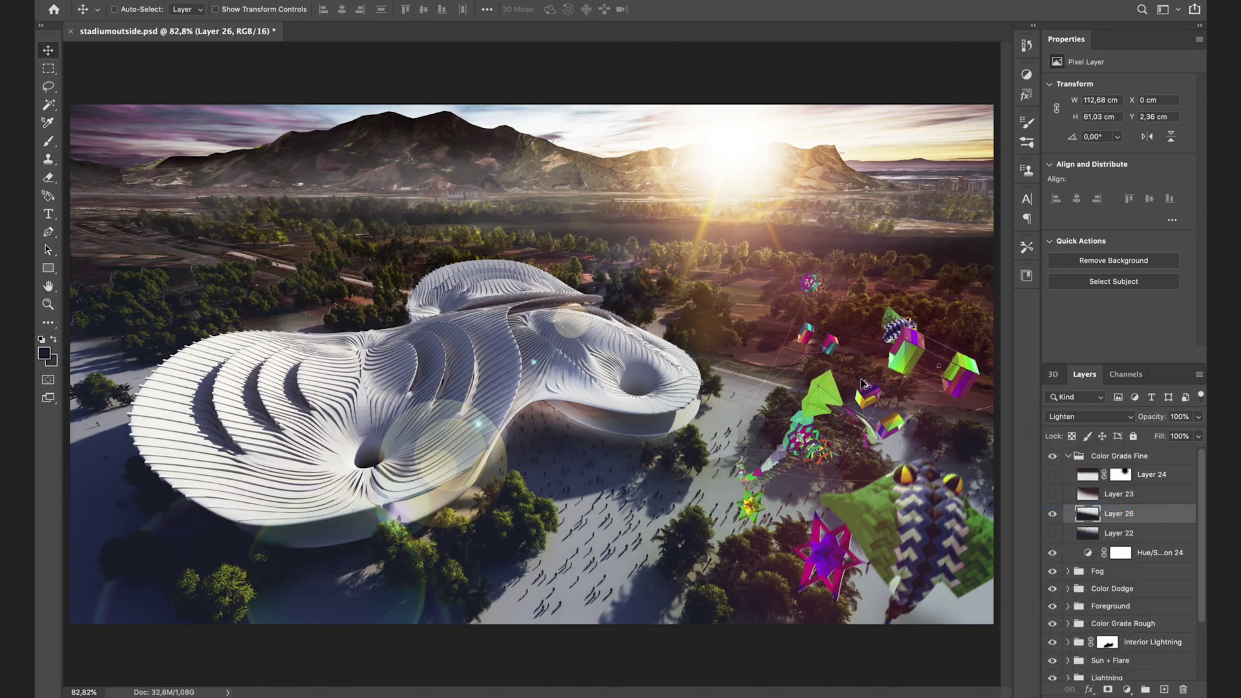
scroll(563, 414, down, 2)
scroll(562, 414, up, 1)
click(1197, 416)
drag(1201, 434, 1168, 441)
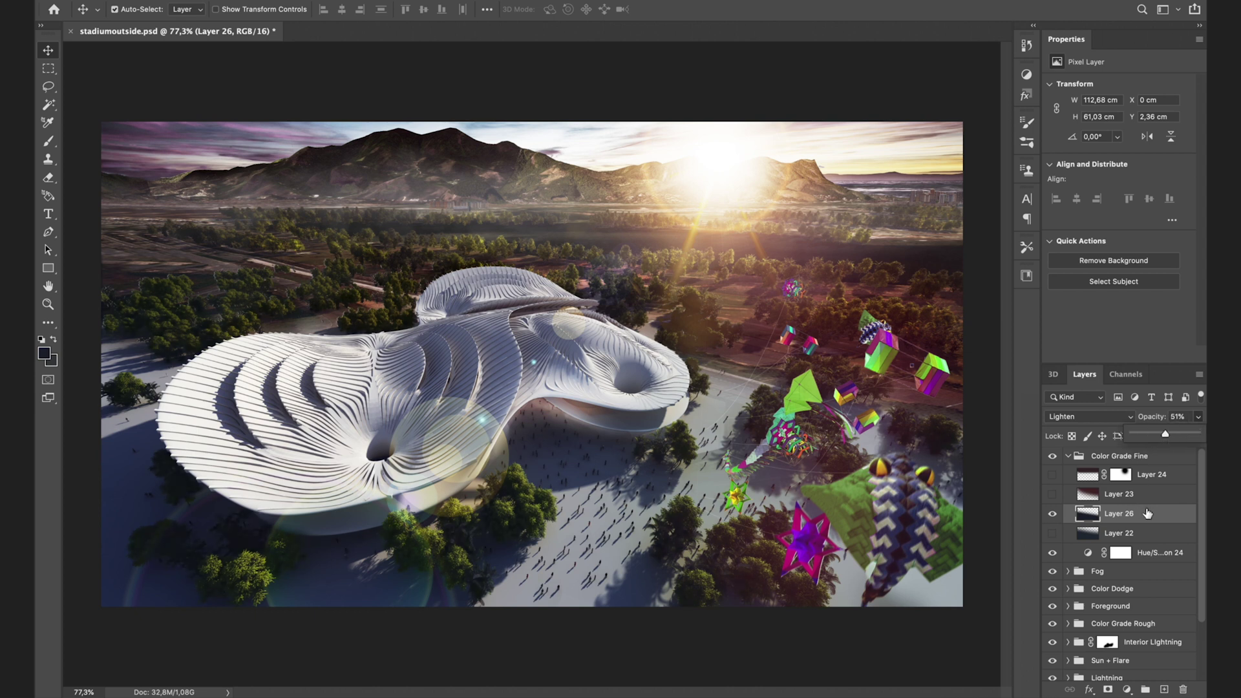
key(ctrl+z)
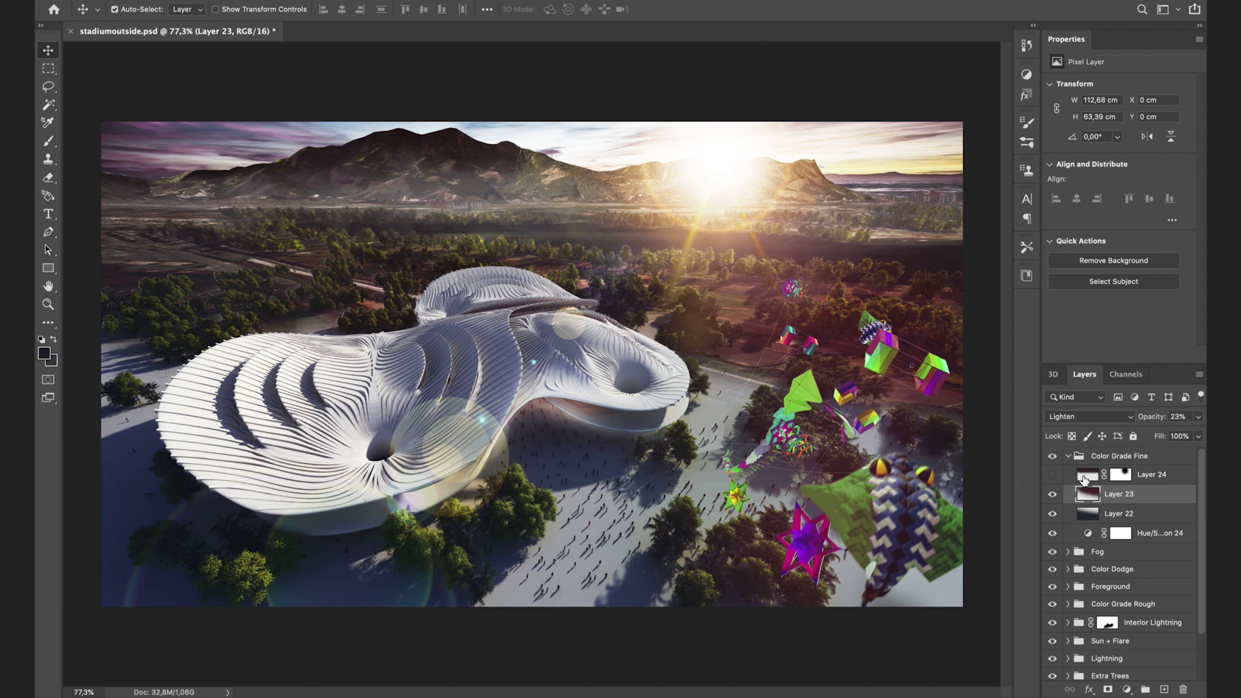